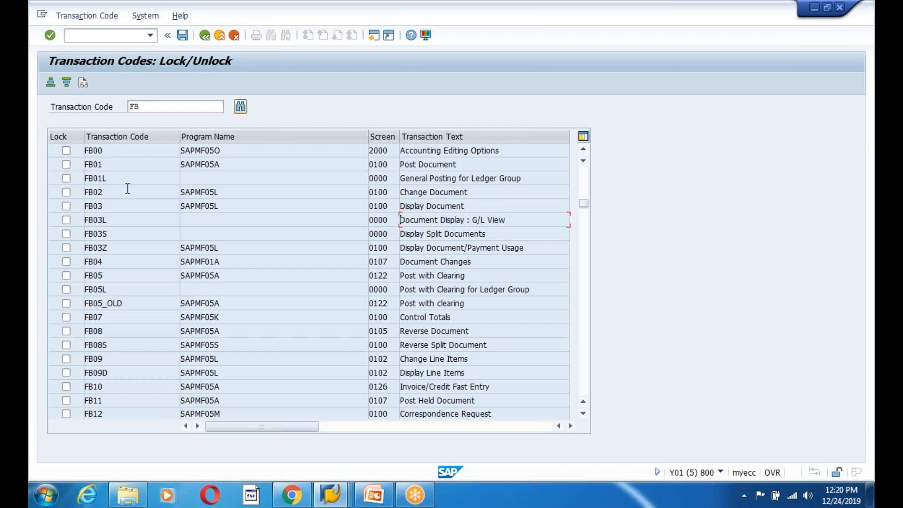
Examine the FB01, FB02, FB03, FB01L and FB03S entries in the transaction code list
{"action": "left_click", "coordinate": [115, 164]}
{"action": "left_click", "coordinate": [113, 192]}
{"action": "left_click", "coordinate": [91, 207]}
{"action": "left_click_drag", "start_coordinate": [527, 179], "coordinate": [362, 187]}
{"action": "left_click_drag", "start_coordinate": [494, 234], "coordinate": [437, 235]}
Mark the lock checkbox of FB05, Post with Clearing, in the transaction code list
{"action": "left_click", "coordinate": [479, 278]}
{"action": "left_click_drag", "start_coordinate": [480, 277], "coordinate": [392, 277]}
{"action": "left_click_drag", "start_coordinate": [135, 277], "coordinate": [49, 279]}
{"action": "left_click", "coordinate": [66, 276]}
{"action": "left_click_drag", "start_coordinate": [480, 275], "coordinate": [325, 271]}
{"action": "left_click_drag", "start_coordinate": [115, 273], "coordinate": [64, 272]}
Switch to PowerPoint and fill the next empty table row on slide 221 with "Post With Clearing" and FB05
{"action": "left_click", "coordinate": [374, 495]}
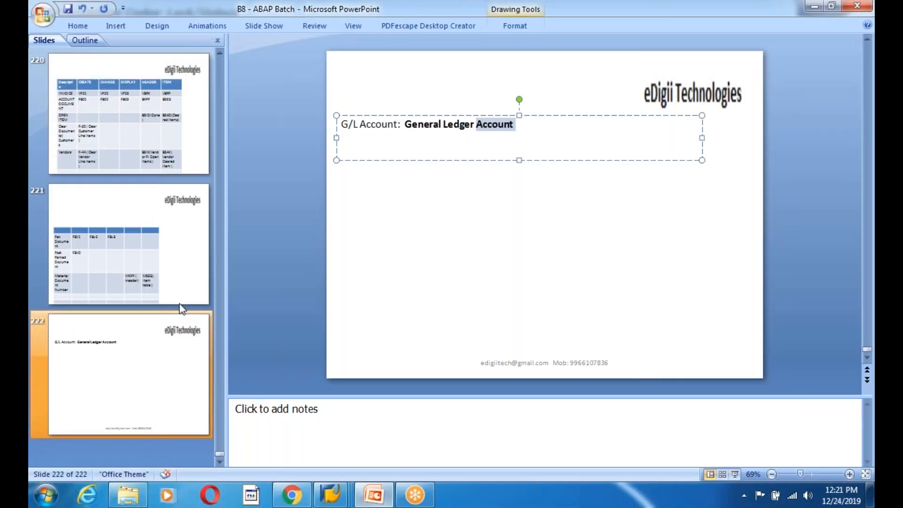
{"action": "left_click", "coordinate": [108, 266]}
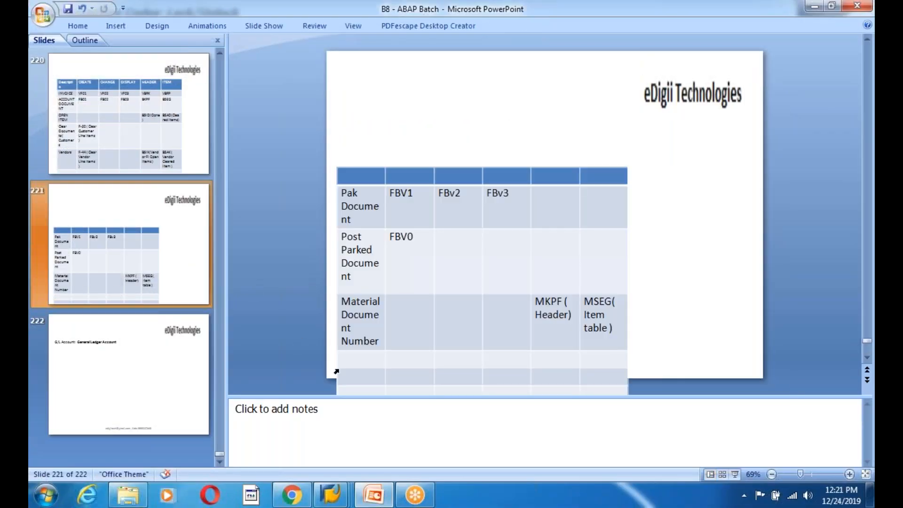
{"action": "left_click", "coordinate": [367, 363]}
{"action": "type", "text": "Post"}
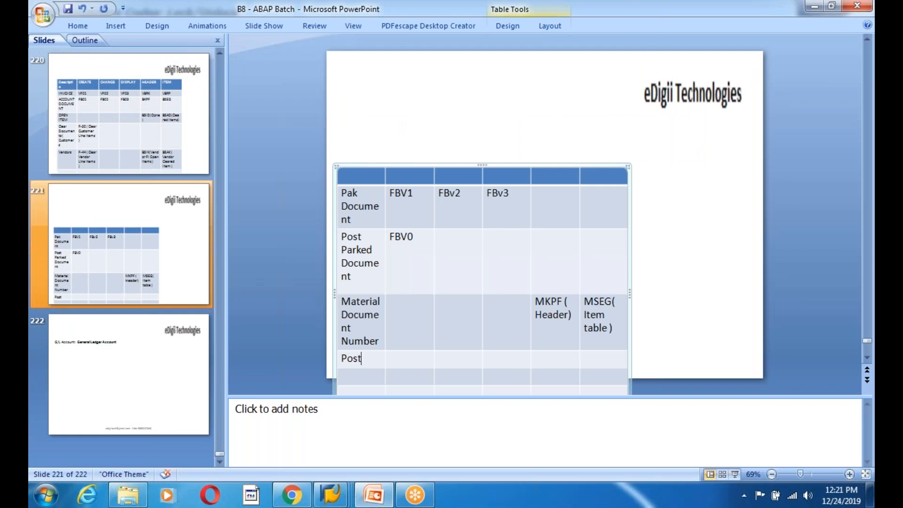
{"action": "type", "text": " With Clearing"}
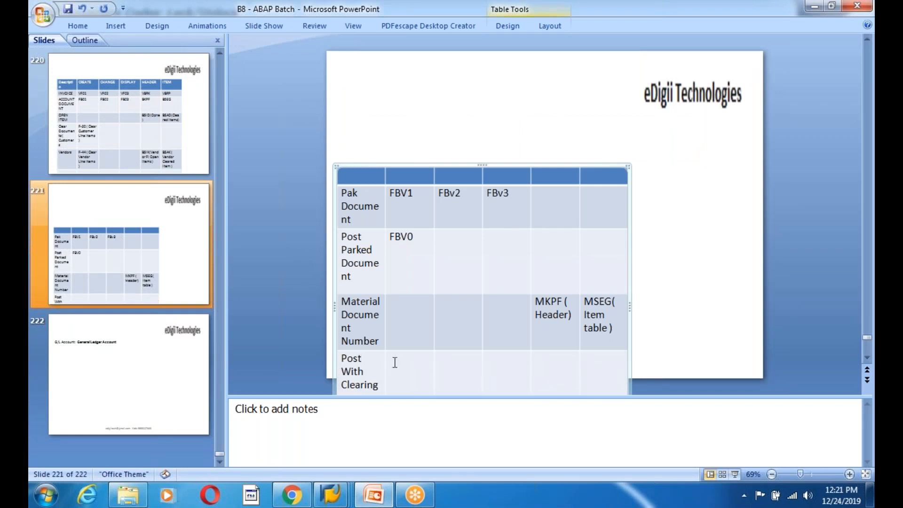
{"action": "type", "text": "FB05"}
Return to the SAP transaction code list and mark the lock checkbox of FB08, Reverse Document
{"action": "key", "text": "alt+Tab"}
{"action": "left_click", "coordinate": [127, 364]}
{"action": "left_click_drag", "start_coordinate": [474, 330], "coordinate": [344, 333]}
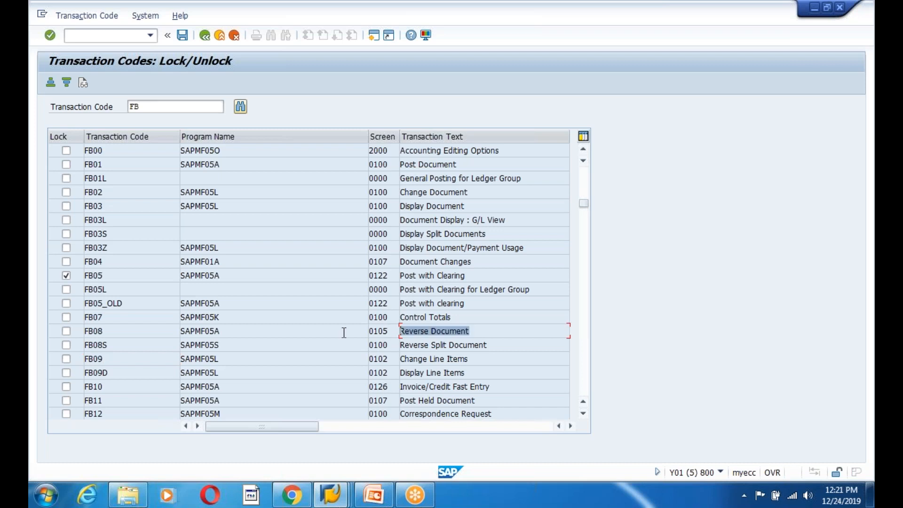
{"action": "left_click_drag", "start_coordinate": [117, 331], "coordinate": [62, 331]}
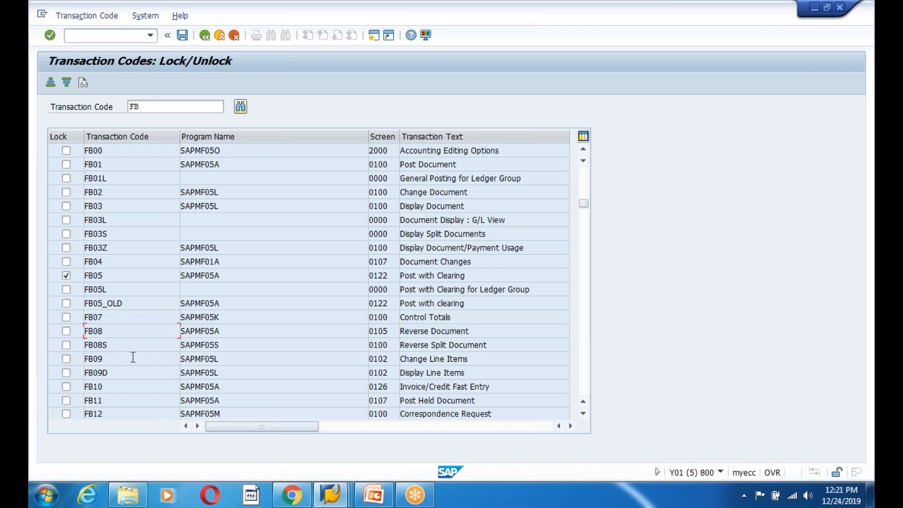
{"action": "left_click_drag", "start_coordinate": [112, 358], "coordinate": [90, 360]}
{"action": "left_click", "coordinate": [89, 361]}
{"action": "left_click_drag", "start_coordinate": [479, 328], "coordinate": [347, 333]}
{"action": "left_click", "coordinate": [66, 331]}
{"action": "double_click", "coordinate": [94, 331]}
Switch to PowerPoint and insert a table with four columns and eight rows on slide 222
{"action": "key", "text": "alt+Tab"}
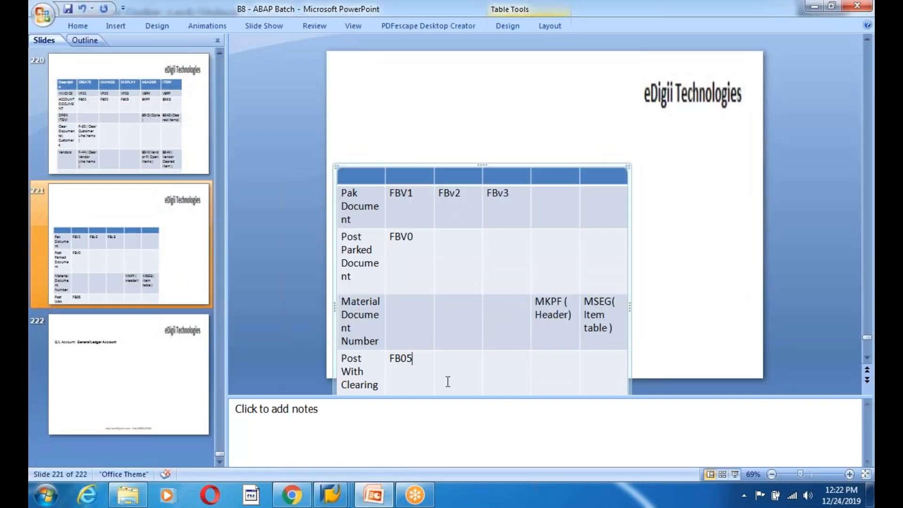
{"action": "left_click", "coordinate": [128, 346]}
{"action": "right_click", "coordinate": [129, 346]}
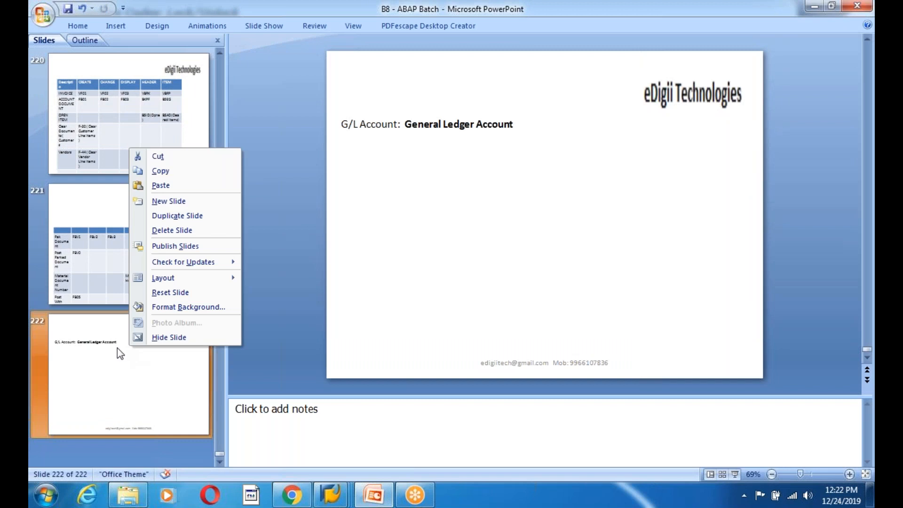
{"action": "left_click", "coordinate": [118, 347]}
{"action": "left_click", "coordinate": [113, 27]}
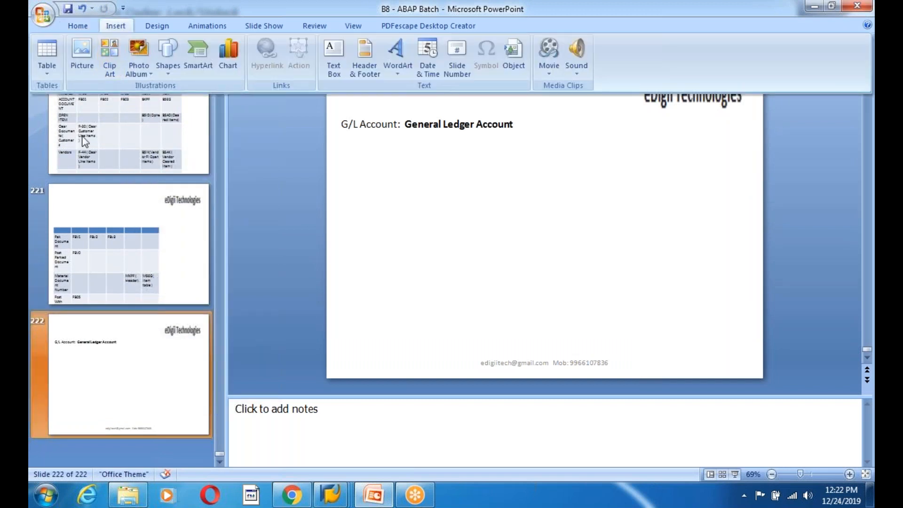
{"action": "left_click", "coordinate": [47, 71]}
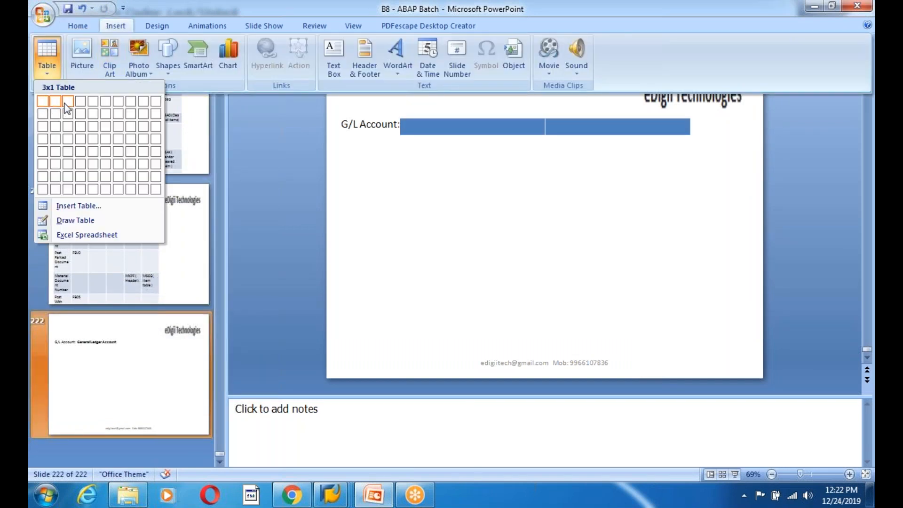
{"action": "left_click", "coordinate": [77, 189]}
Fill the new table's first row below the header with "Reverse Document" and FB08
{"action": "left_click", "coordinate": [428, 145]}
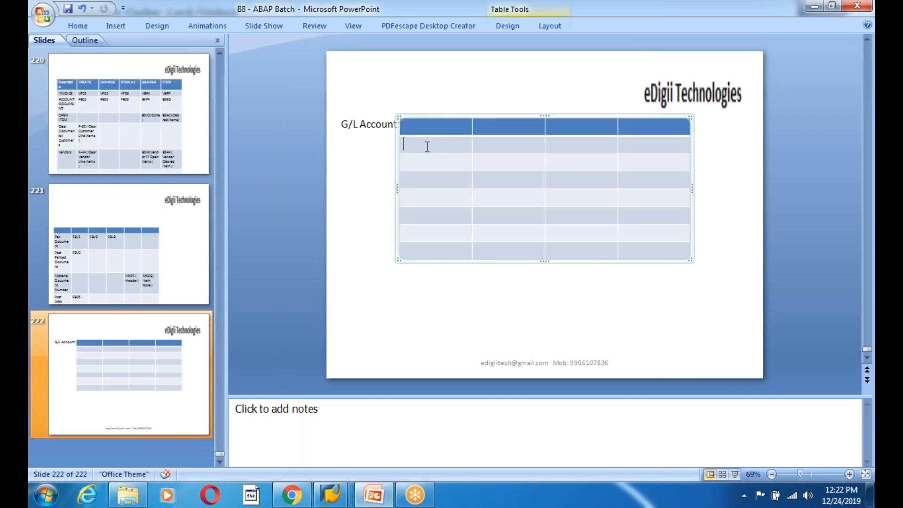
{"action": "type", "text": "Reverse"}
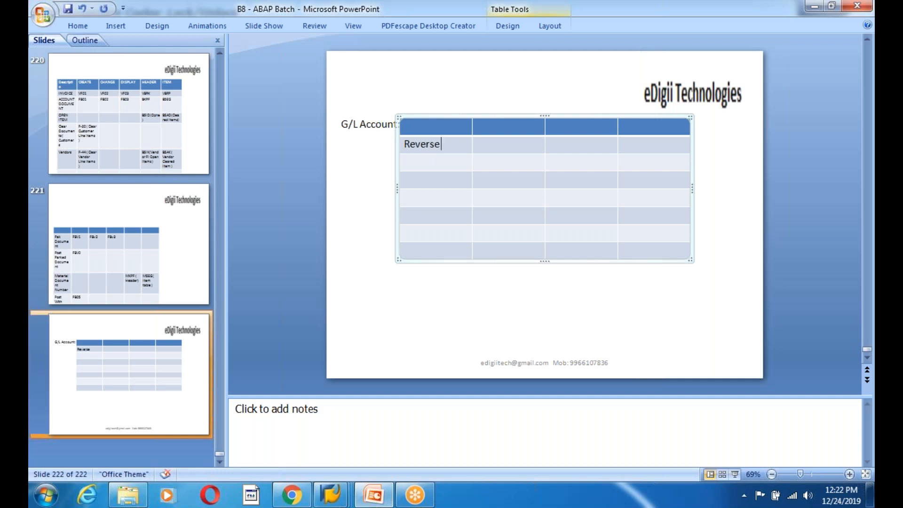
{"action": "type", "text": " Document"}
{"action": "key", "text": "Tab"}
{"action": "type", "text": "FB08"}
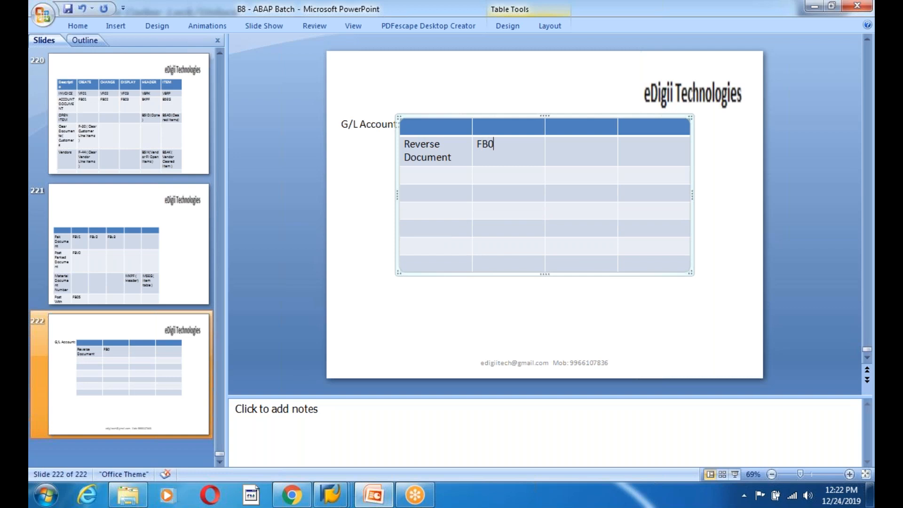
{"action": "left_click", "coordinate": [453, 176]}
Return to the SAP transaction code list and examine the FB codes for line items, clearing, down payments and cash journals
{"action": "key", "text": "alt+Tab"}
{"action": "left_click", "coordinate": [484, 358]}
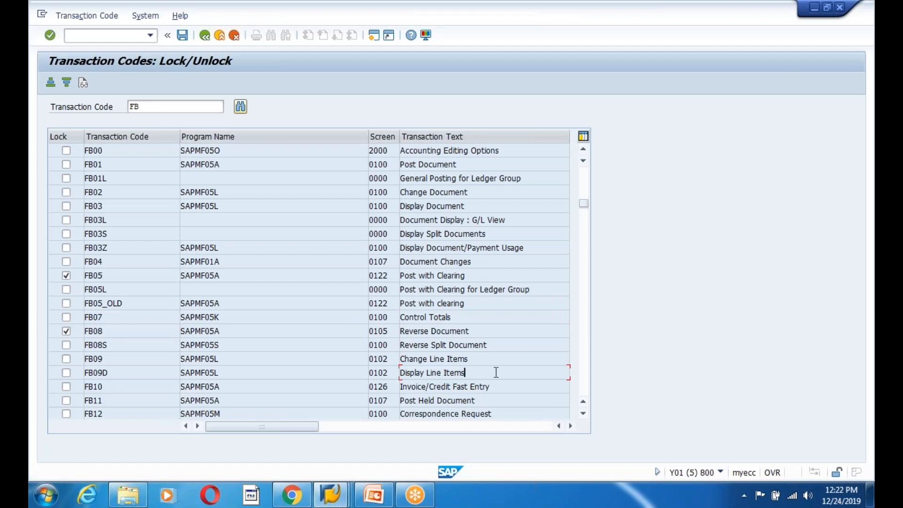
{"action": "scroll", "coordinate": [492, 344], "scroll_direction": "down", "scroll_amount": 1}
{"action": "scroll", "coordinate": [492, 344], "scroll_direction": "down", "scroll_amount": 2}
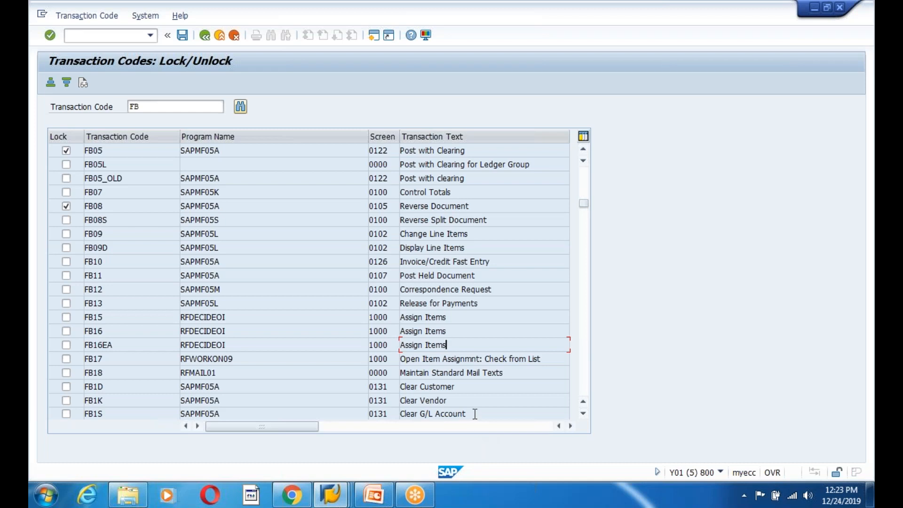
{"action": "left_click_drag", "start_coordinate": [474, 413], "coordinate": [389, 412]}
{"action": "left_click_drag", "start_coordinate": [460, 404], "coordinate": [399, 403]}
{"action": "scroll", "coordinate": [506, 390], "scroll_direction": "down", "scroll_amount": 3}
{"action": "scroll", "coordinate": [308, 282], "scroll_direction": "down", "scroll_amount": 4}
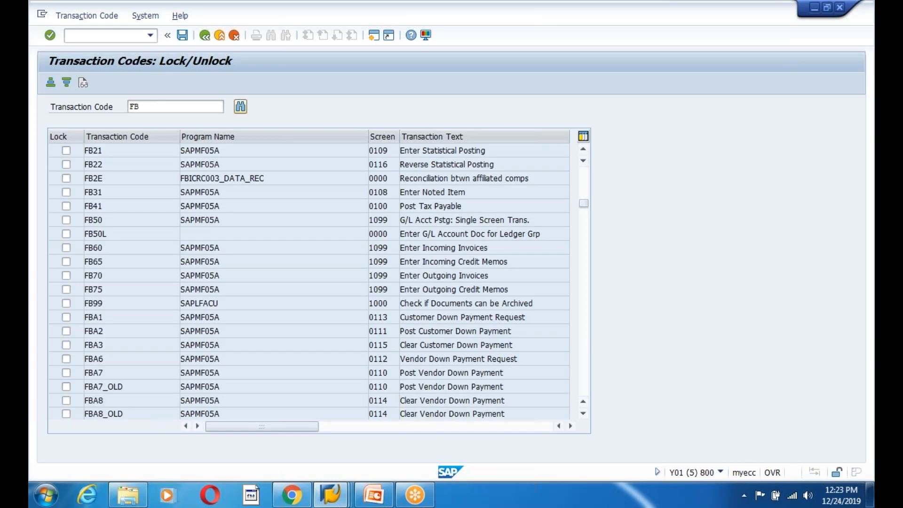
{"action": "scroll", "coordinate": [309, 282], "scroll_direction": "down", "scroll_amount": 2}
{"action": "scroll", "coordinate": [309, 282], "scroll_direction": "down", "scroll_amount": 5}
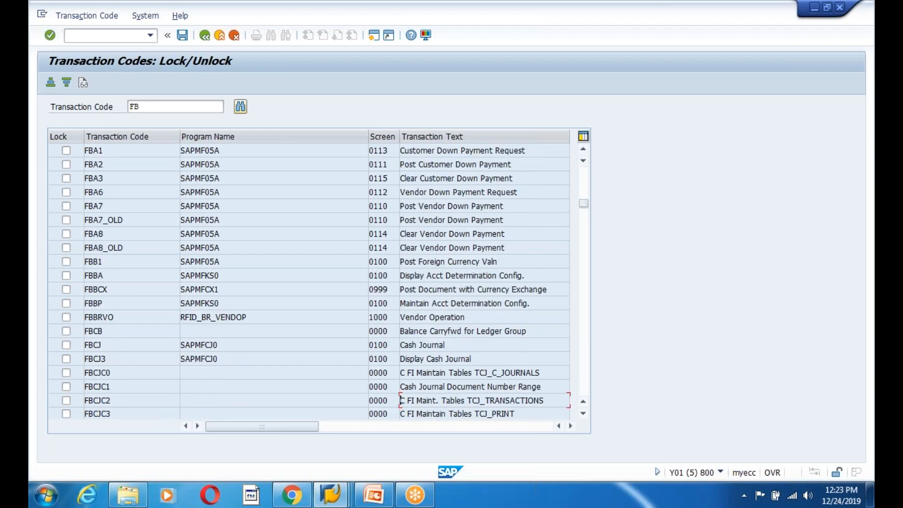
{"action": "scroll", "coordinate": [309, 282], "scroll_direction": "up", "scroll_amount": 3}
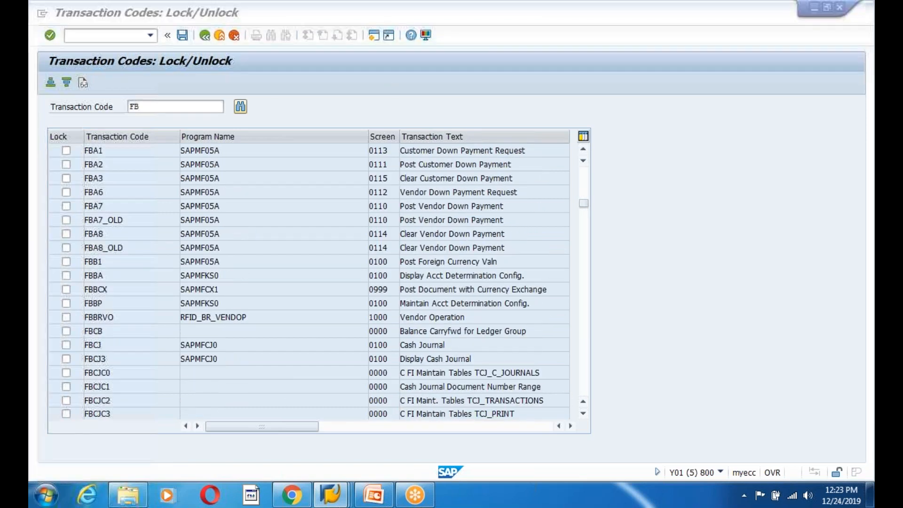
Open the G/L account posting transaction F-02 in the SAP Easy Access session
{"action": "key", "text": "alt+F4"}
{"action": "type", "text": "f-02"}
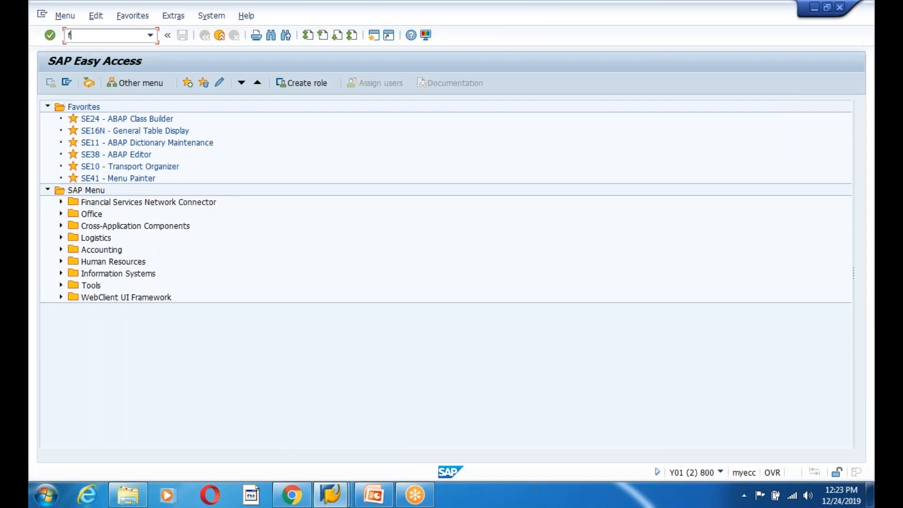
{"action": "key", "text": "Return"}
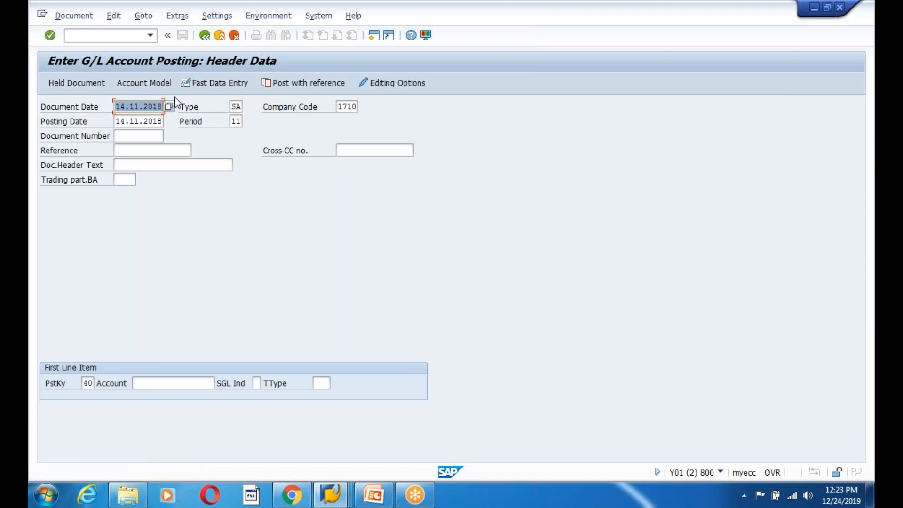
Switch to PowerPoint, add "G/L Account Posting" with F-02 below the Reverse Document row on slide 222, and save the presentation
{"action": "left_click", "coordinate": [374, 494]}
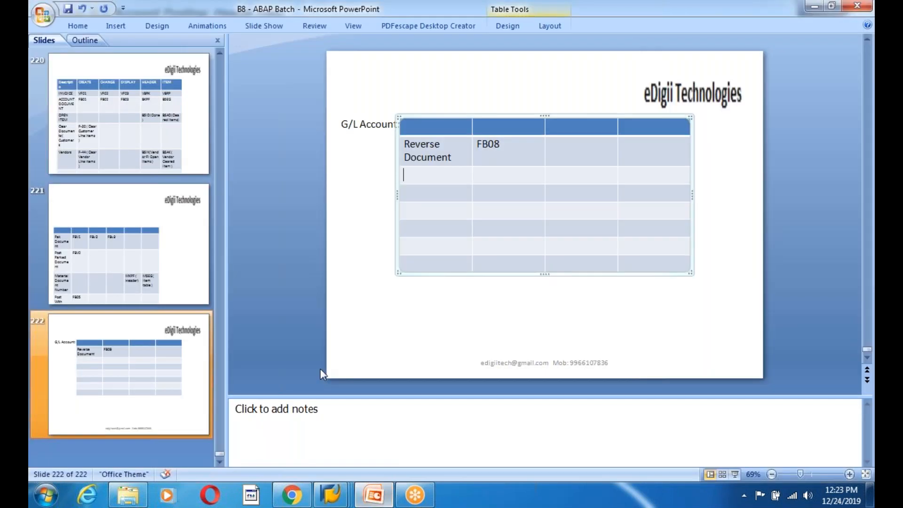
{"action": "left_click", "coordinate": [93, 363]}
{"action": "left_click", "coordinate": [435, 179]}
{"action": "type", "text": "G/L Account Pos"}
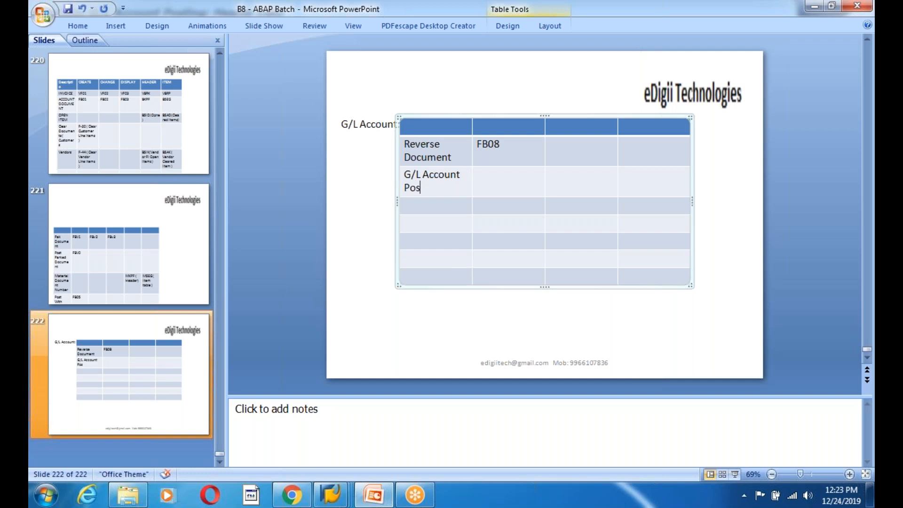
{"action": "type", "text": "ting"}
{"action": "key", "text": "Tab"}
{"action": "type", "text": "F-02"}
{"action": "key", "text": "ctrl+s"}
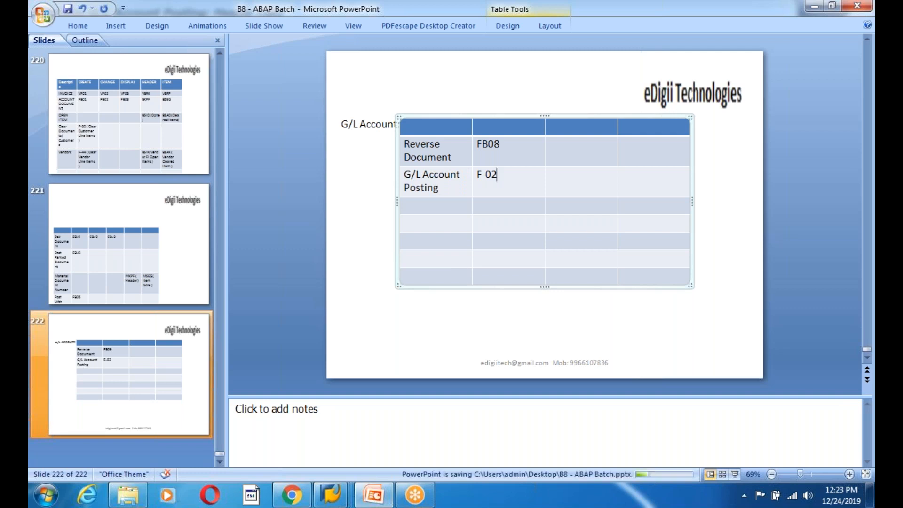
Return to the SAP G/L account posting session, exit the posting, and open the ABAP Dictionary with SE11
{"action": "mouse_move", "coordinate": [347, 503]}
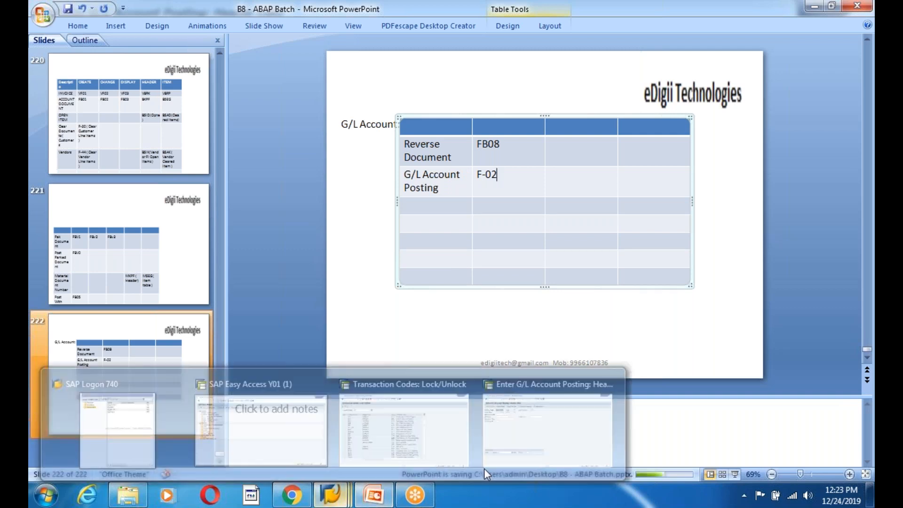
{"action": "left_click", "coordinate": [557, 420]}
{"action": "left_click", "coordinate": [204, 39]}
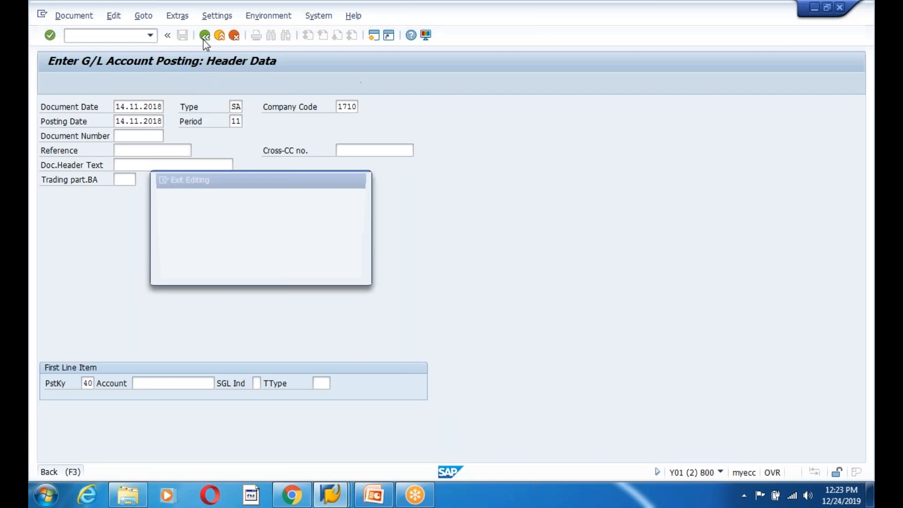
{"action": "left_click", "coordinate": [228, 277]}
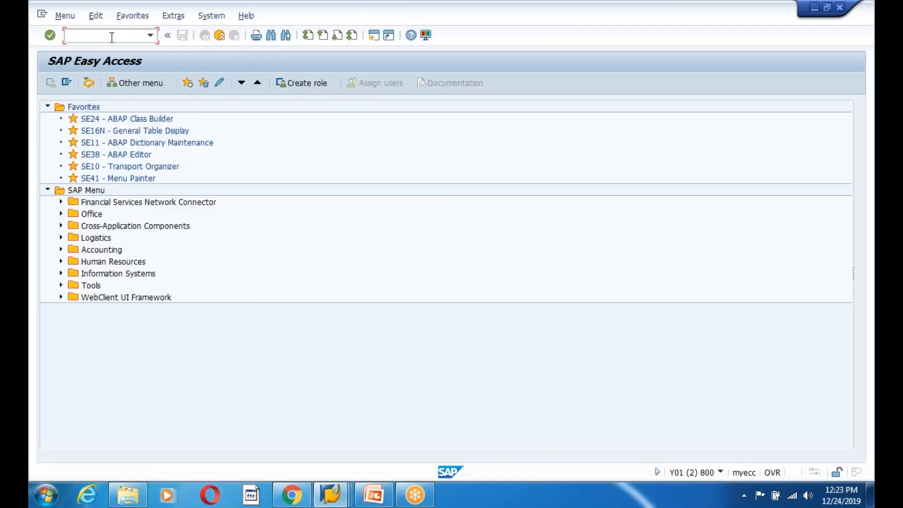
{"action": "type", "text": "se11"}
{"action": "key", "text": "Return"}
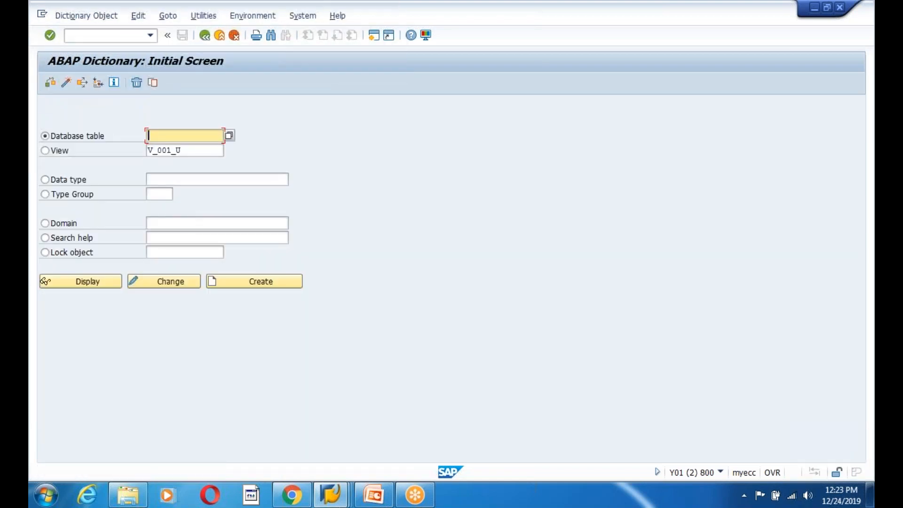
Search the database tables for BS* and examine the customer and vendor secondary index entries, including BSAK
{"action": "type", "text": "BS"}
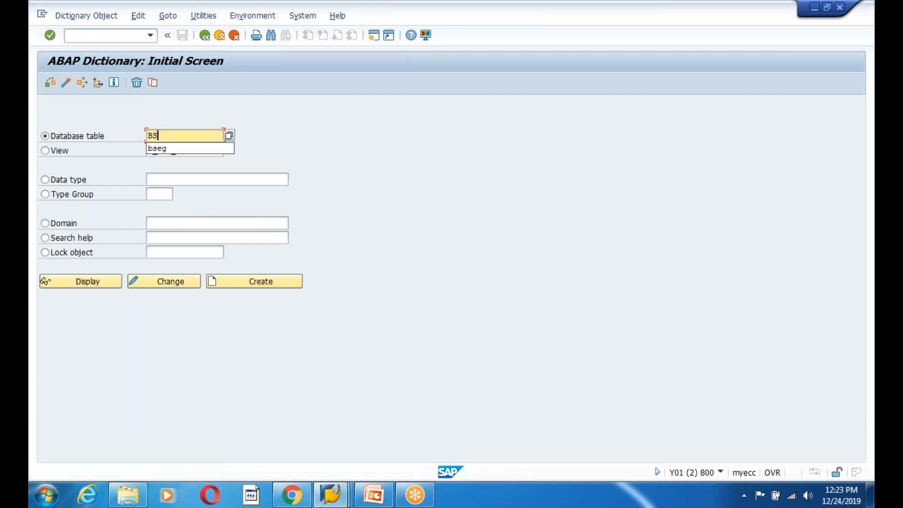
{"action": "type", "text": "*"}
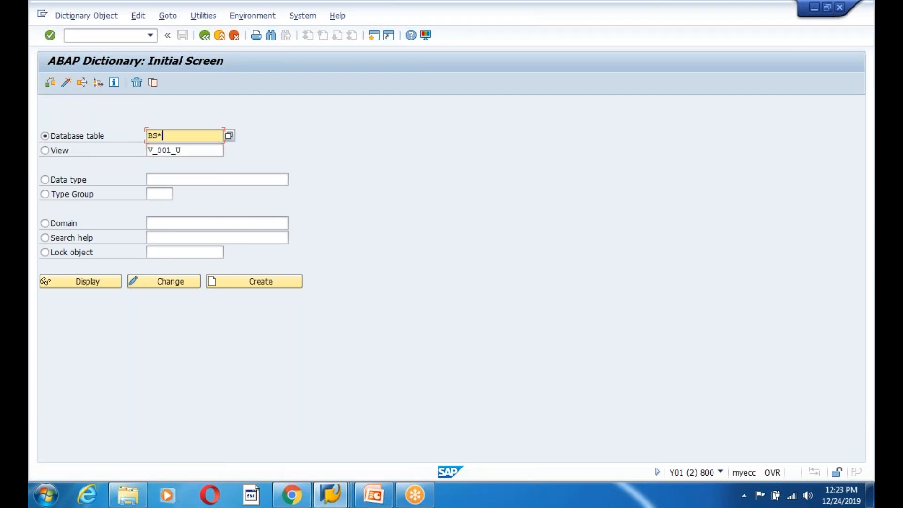
{"action": "key", "text": "Return"}
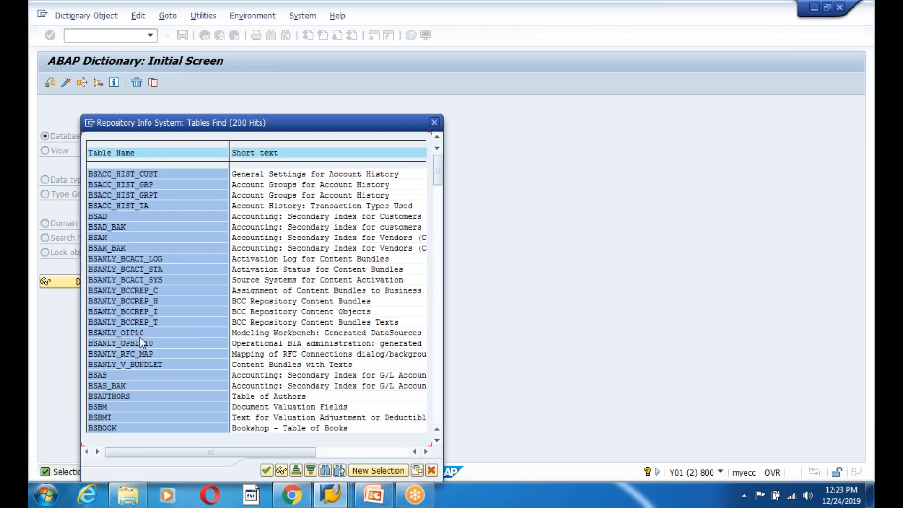
{"action": "left_click", "coordinate": [344, 218]}
{"action": "left_click", "coordinate": [99, 236]}
{"action": "left_click", "coordinate": [386, 238]}
Pick table BSAS from the search list, display its definition, and examine its short description
{"action": "left_click", "coordinate": [91, 375]}
{"action": "double_click", "coordinate": [101, 375]}
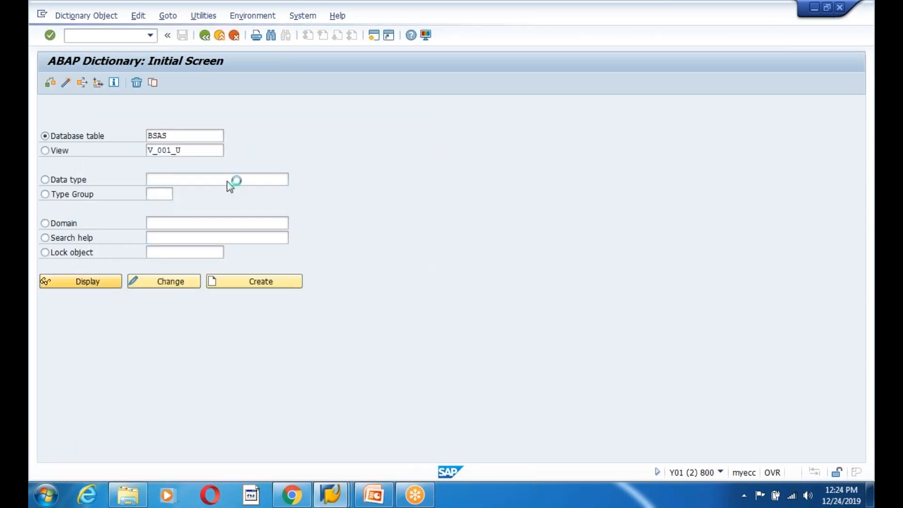
{"action": "left_click_drag", "start_coordinate": [361, 121], "coordinate": [239, 123]}
{"action": "left_click", "coordinate": [154, 108]}
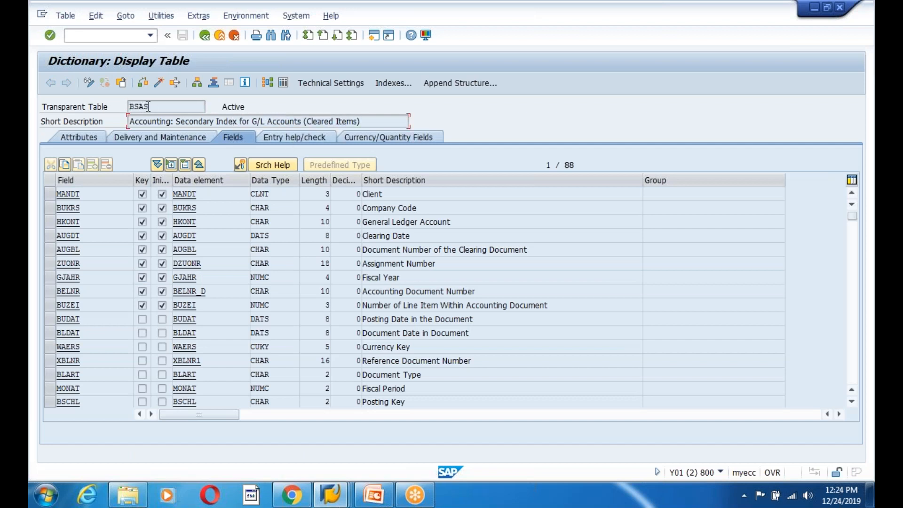
Go back to the dictionary's initial screen, display database table BSIS, and examine its short description
{"action": "left_click", "coordinate": [205, 36]}
{"action": "left_click", "coordinate": [174, 141]}
{"action": "key", "text": "BackSpace"}
{"action": "key", "text": "BackSpace"}
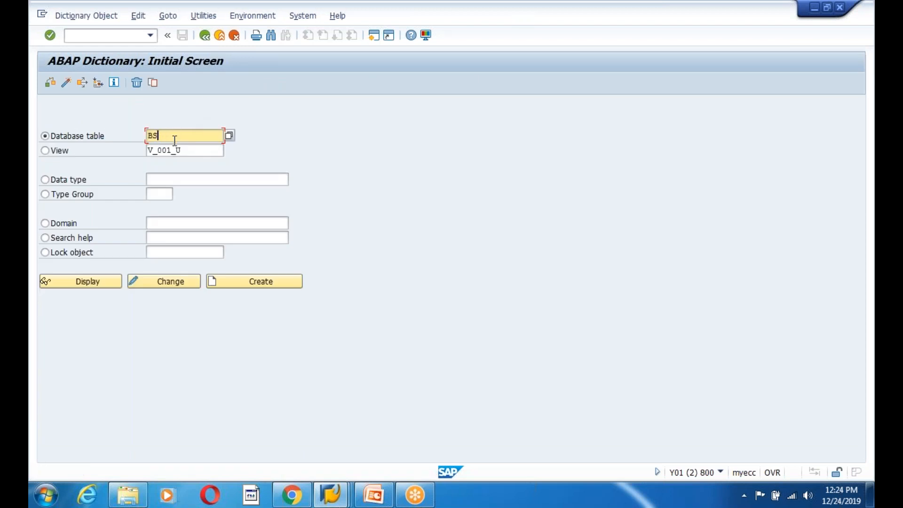
{"action": "type", "text": "IS"}
{"action": "left_click", "coordinate": [102, 281]}
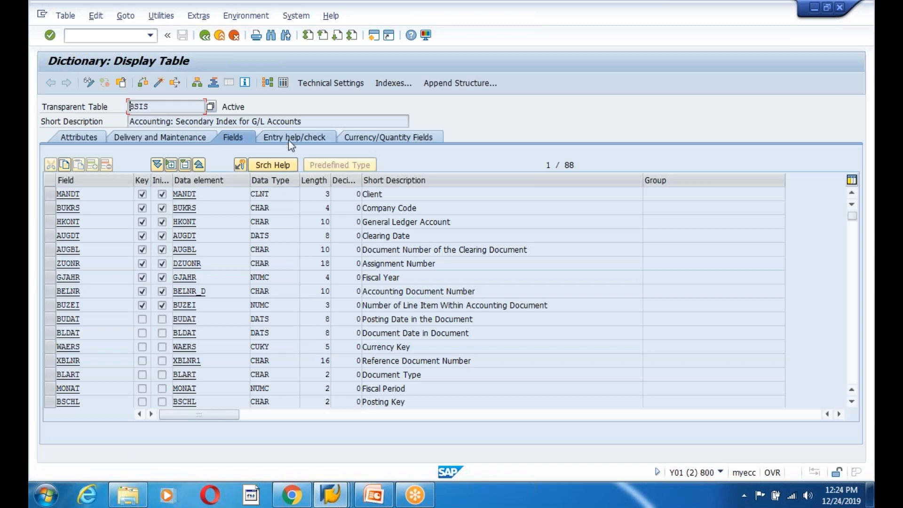
{"action": "left_click_drag", "start_coordinate": [238, 121], "coordinate": [336, 121]}
{"action": "left_click", "coordinate": [336, 121]}
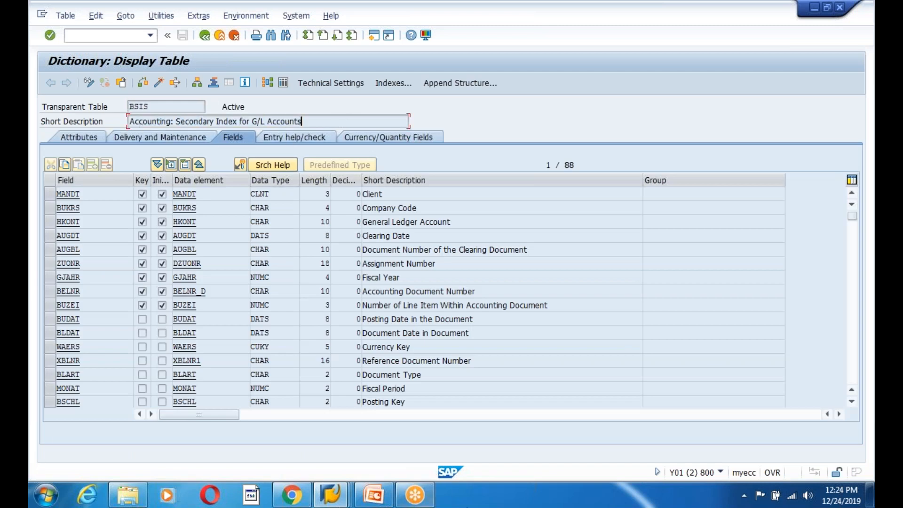
Switch to the PowerPoint deck and label the row below G/L Account Posting as "G/L Accoount"
{"action": "left_click", "coordinate": [382, 492]}
{"action": "left_click", "coordinate": [414, 205]}
{"action": "type", "text": "G/L Accoi"}
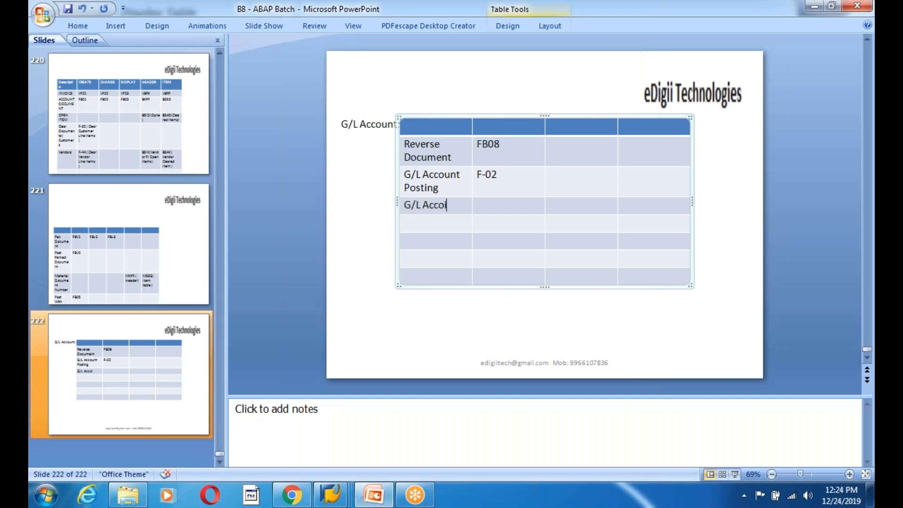
{"action": "key", "text": "BackSpace"}
{"action": "type", "text": "ount"}
Enter "Open Items ( BSIS )" in the second column of the new G/L account row
{"action": "key", "text": "Tab"}
{"action": "type", "text": "Open Items"}
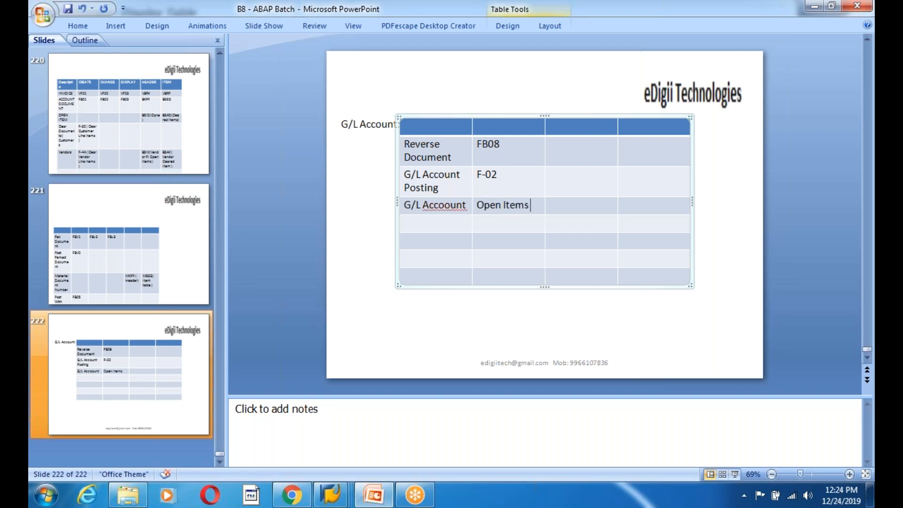
{"action": "key", "text": "BackSpace"}
{"action": "key", "text": "BackSpace"}
{"action": "key", "text": "BackSpace"}
{"action": "key", "text": "BackSpace"}
{"action": "type", "text": "tems ( BSIS"}
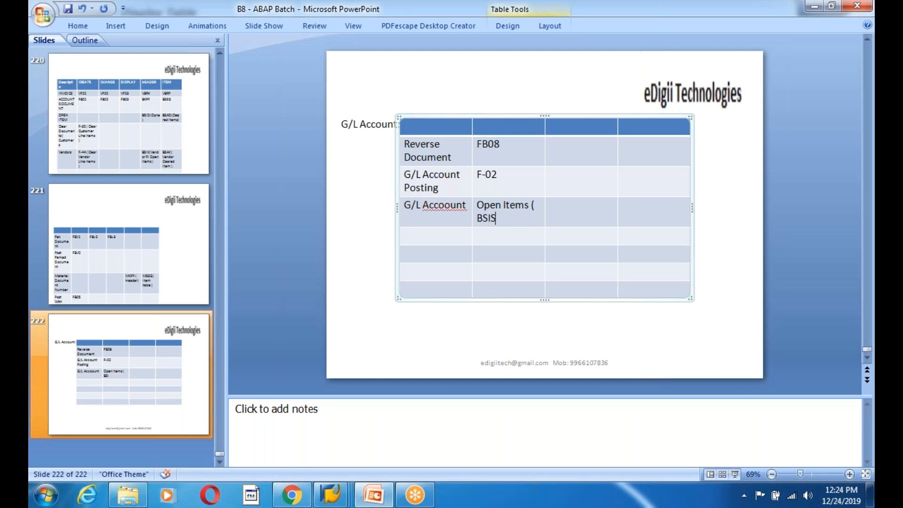
{"action": "type", "text": " )"}
Enter "( Clered Items ( BSAS)" in the third column of the same row and move to the row below
{"action": "key", "text": "Tab"}
{"action": "type", "text": "( Clered Ite"}
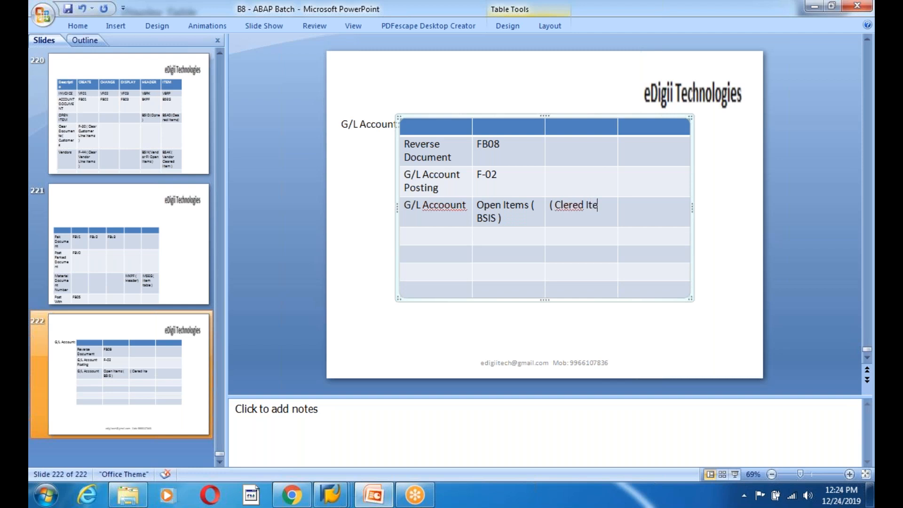
{"action": "type", "text": "ms ( BSAS)"}
{"action": "left_click", "coordinate": [440, 243]}
Switch to the SAP Easy Access session and open the customer line item display with transaction FBL5N
{"action": "left_click", "coordinate": [333, 500]}
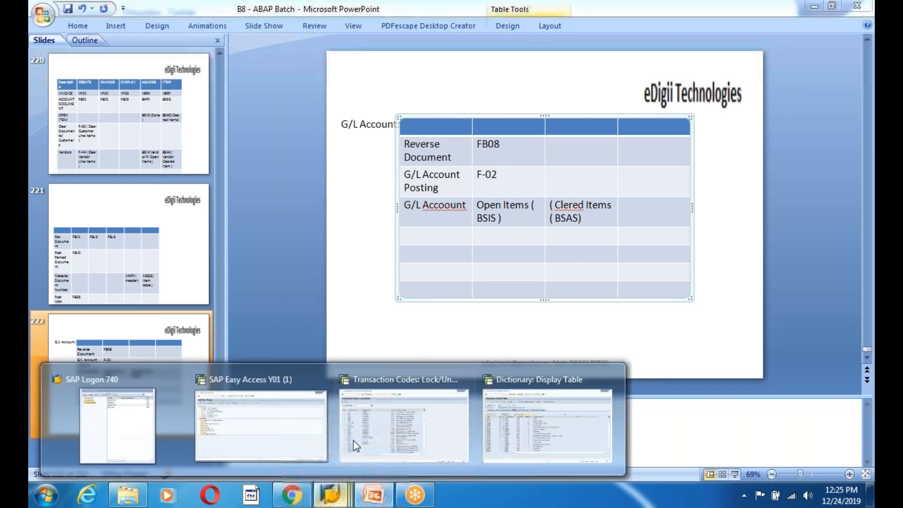
{"action": "left_click", "coordinate": [262, 426]}
{"action": "left_click", "coordinate": [96, 39]}
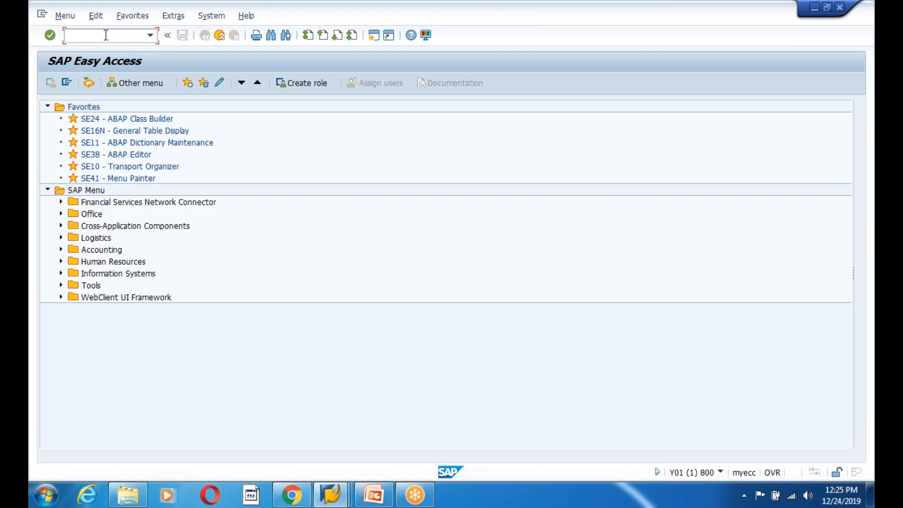
{"action": "type", "text": "fnl5n"}
{"action": "key", "text": "Return"}
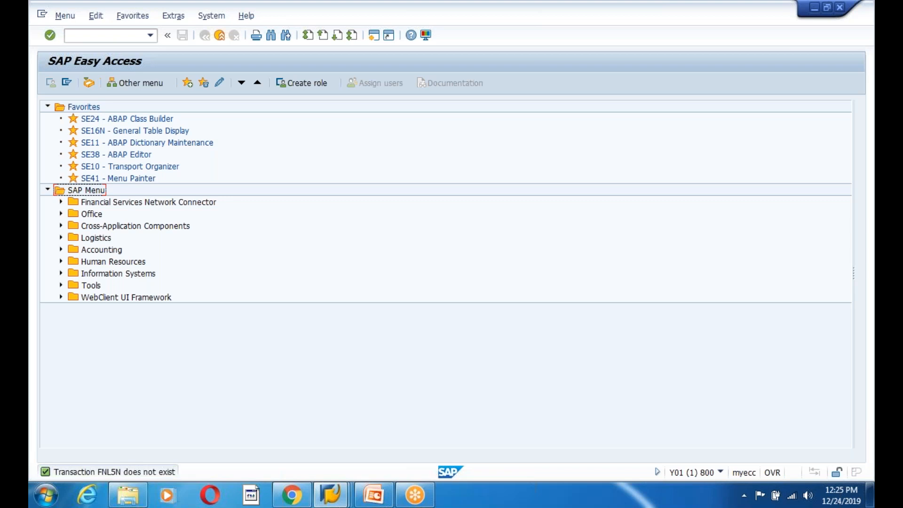
{"action": "left_click", "coordinate": [89, 36]}
{"action": "type", "text": "fbl5n"}
{"action": "key", "text": "Return"}
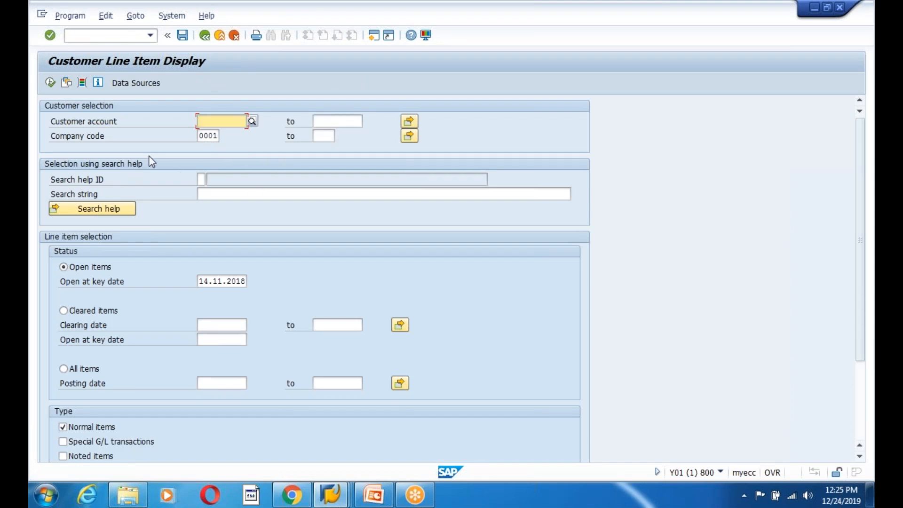
Try running the customer line item report for open items, then for all items with the open key date cleared
{"action": "left_click", "coordinate": [51, 83]}
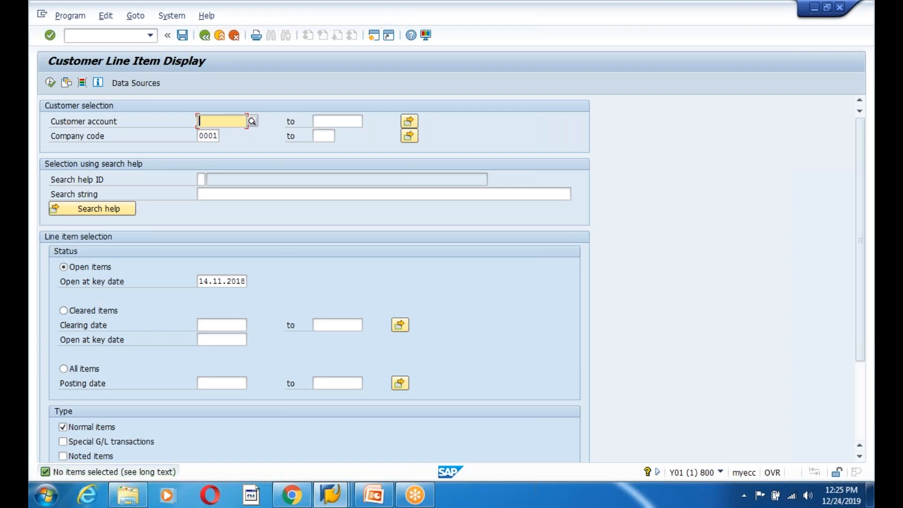
{"action": "left_click", "coordinate": [64, 369]}
{"action": "left_click", "coordinate": [51, 83]}
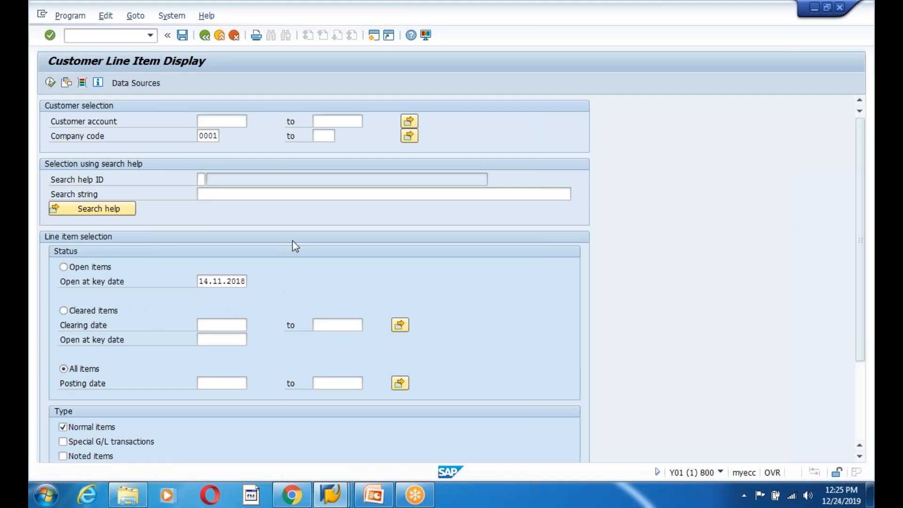
{"action": "left_click", "coordinate": [220, 286]}
{"action": "key", "text": "ctrl+a"}
{"action": "key", "text": "Delete"}
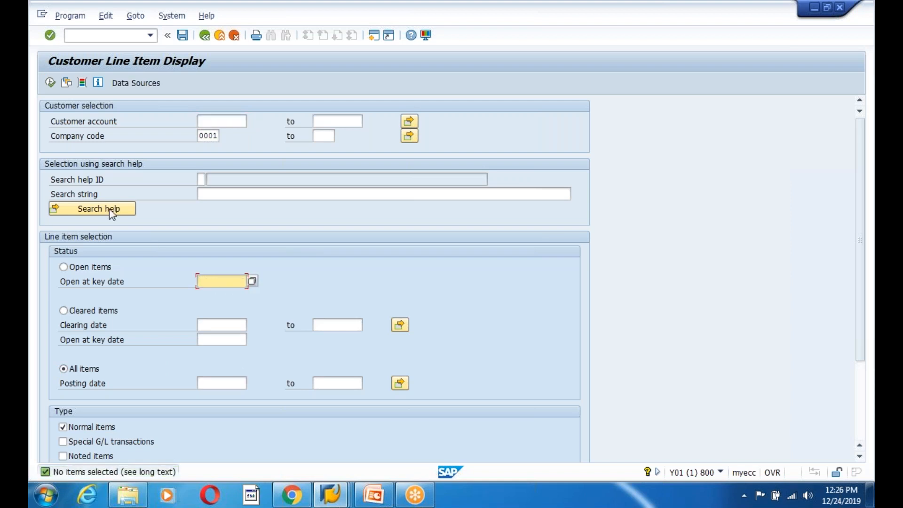
{"action": "left_click", "coordinate": [51, 82]}
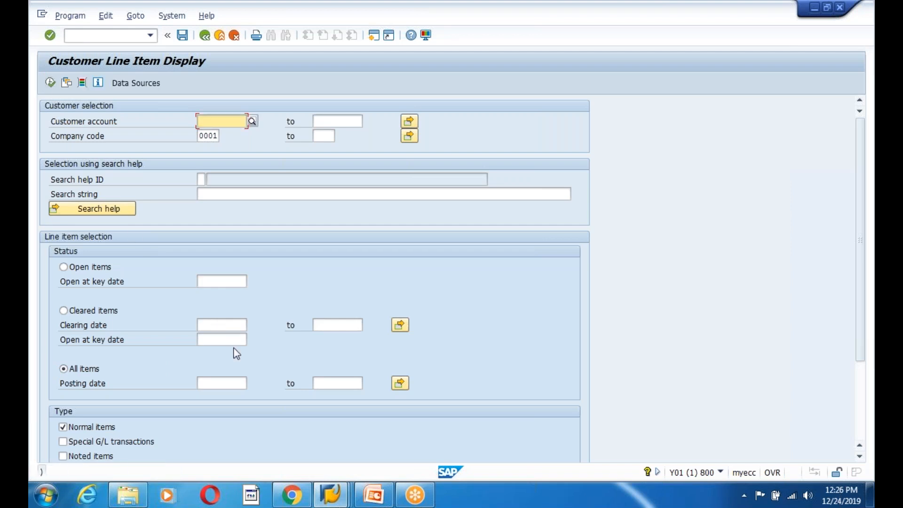
Clear the company code and run the customer line item report across all company codes
{"action": "scroll", "coordinate": [476, 348], "scroll_direction": "down", "scroll_amount": 2}
{"action": "scroll", "coordinate": [477, 349], "scroll_direction": "down", "scroll_amount": 4}
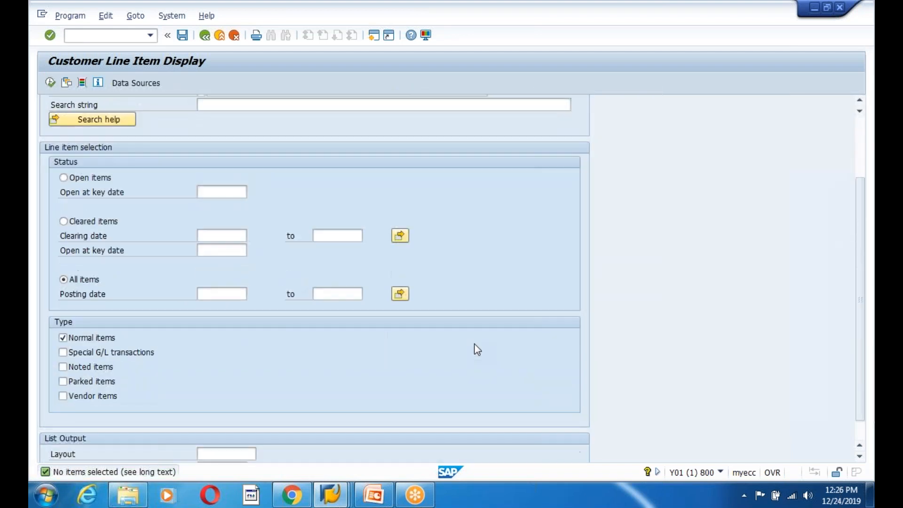
{"action": "scroll", "coordinate": [477, 349], "scroll_direction": "down", "scroll_amount": 2}
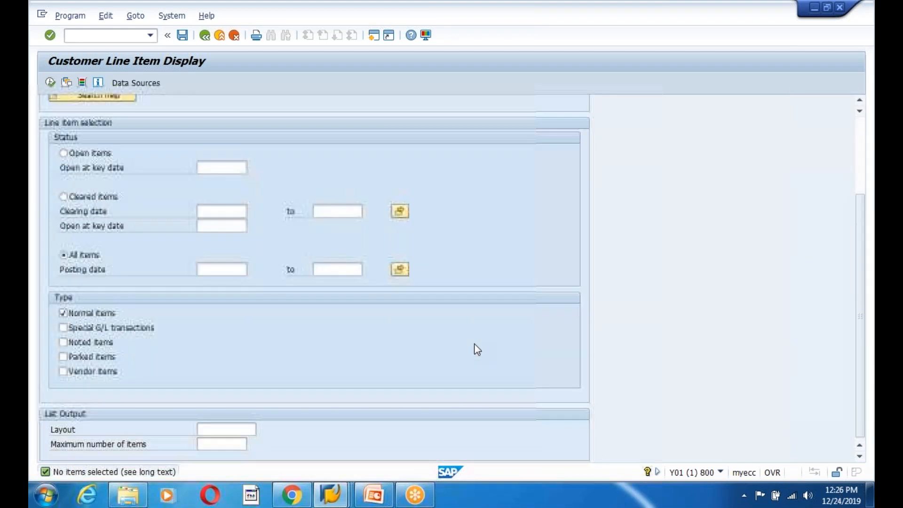
{"action": "scroll", "coordinate": [476, 349], "scroll_direction": "up", "scroll_amount": 8}
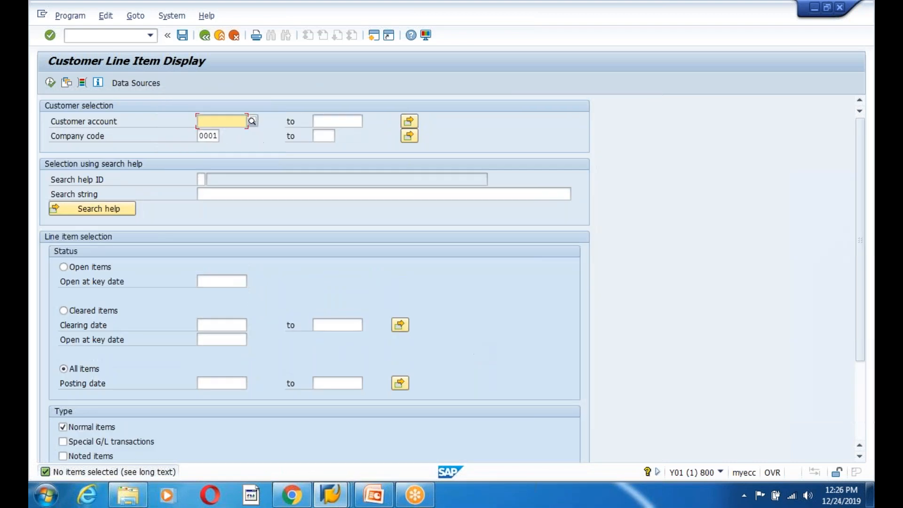
{"action": "left_click", "coordinate": [216, 136]}
{"action": "key", "text": "BackSpace"}
{"action": "key", "text": "BackSpace"}
{"action": "key", "text": "BackSpace"}
{"action": "key", "text": "BackSpace"}
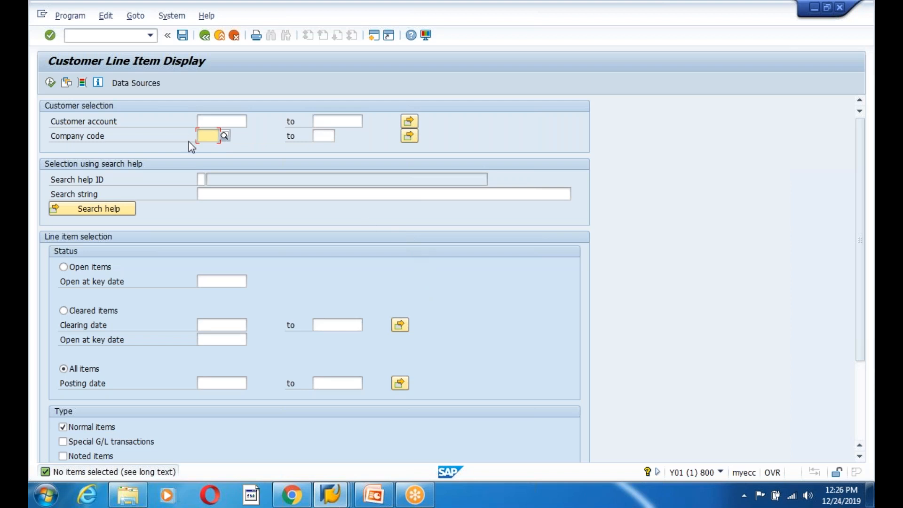
{"action": "left_click", "coordinate": [50, 82]}
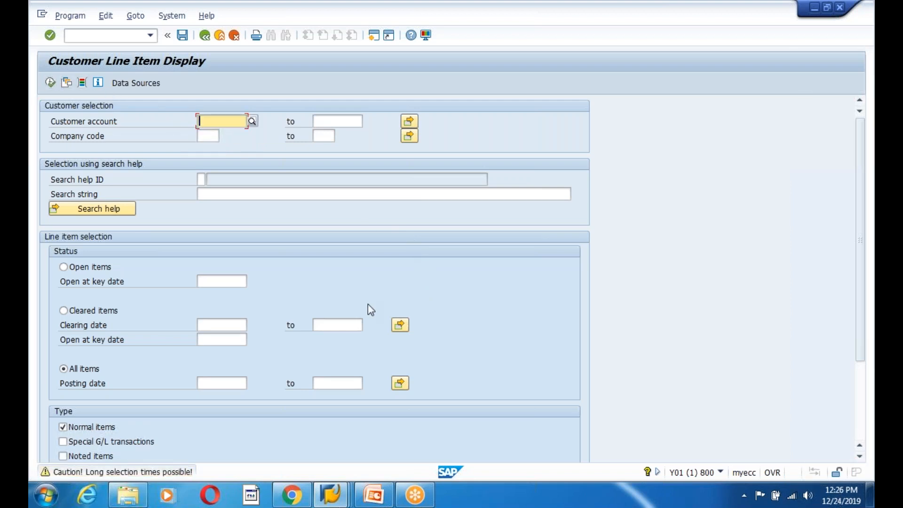
{"action": "key", "text": "Return"}
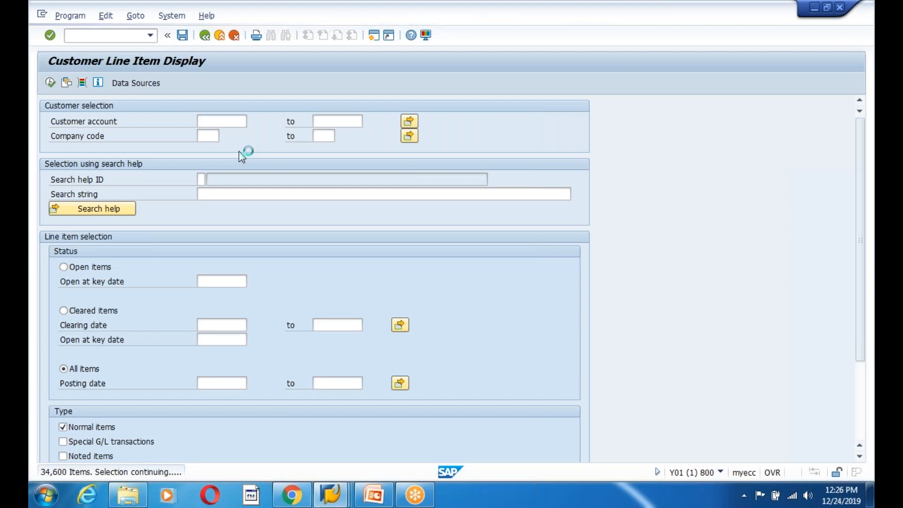
Check the PowerPoint slide, return to the running customer line item session, and stop its transaction
{"action": "left_click", "coordinate": [374, 495]}
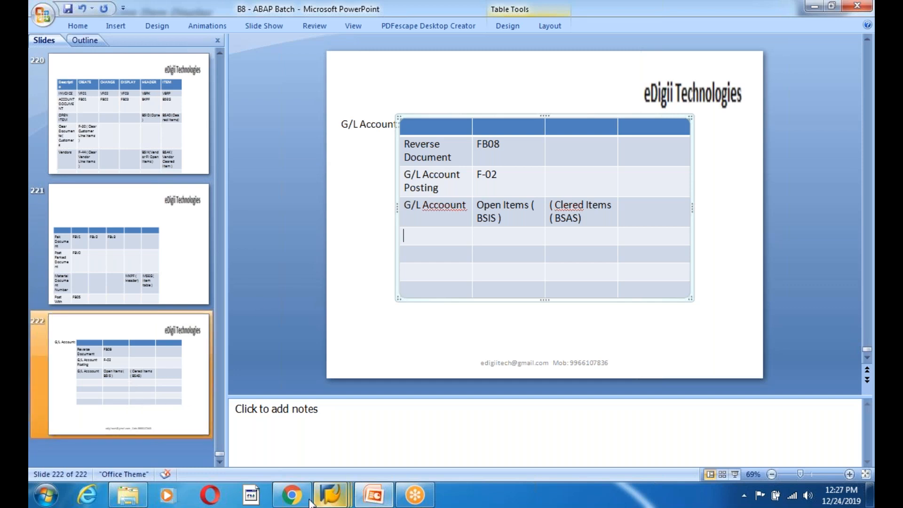
{"action": "left_click", "coordinate": [350, 499]}
{"action": "left_click", "coordinate": [259, 435]}
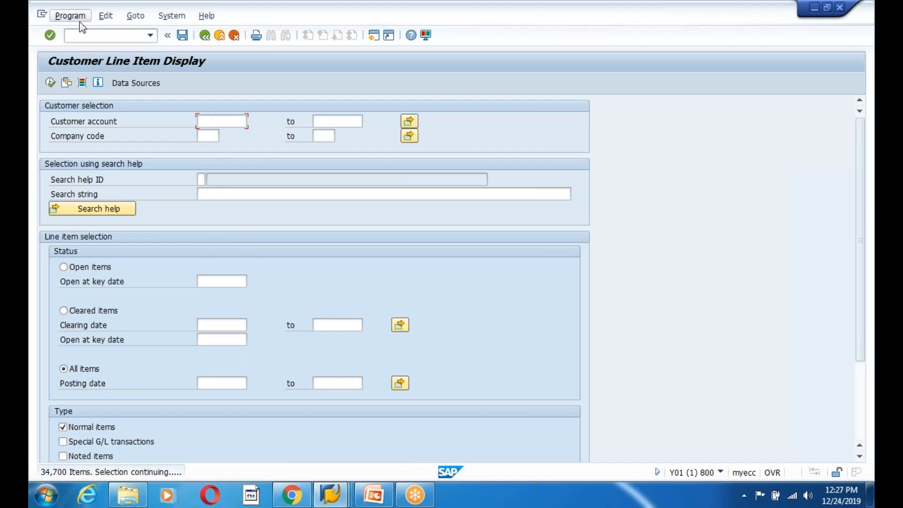
{"action": "left_click", "coordinate": [43, 19]}
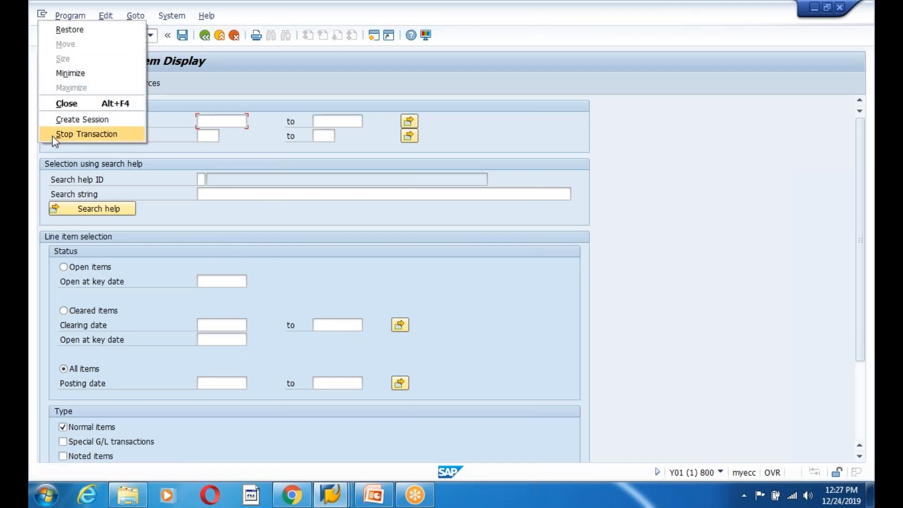
{"action": "left_click", "coordinate": [52, 136]}
Display the entries of table BSID in SE16N to find a company code with customer items, and return to SAP Easy Access
{"action": "left_click", "coordinate": [85, 35]}
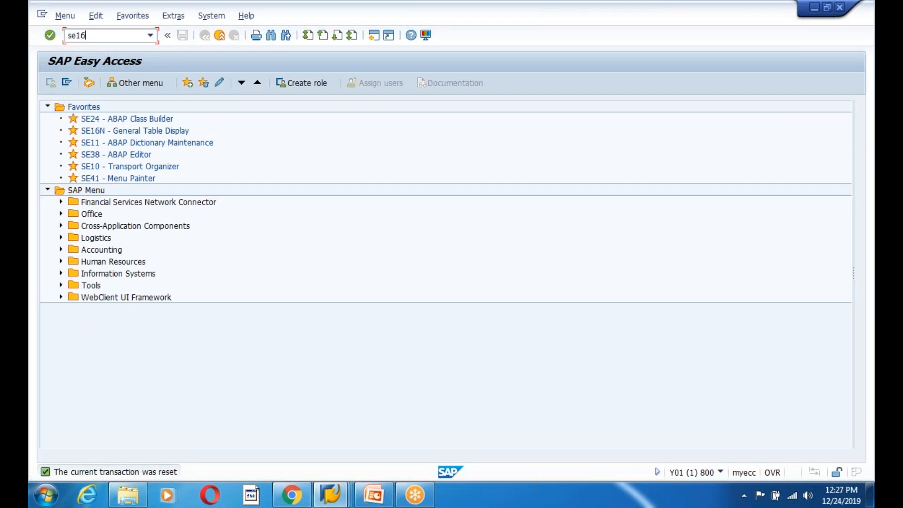
{"action": "key", "text": "Return"}
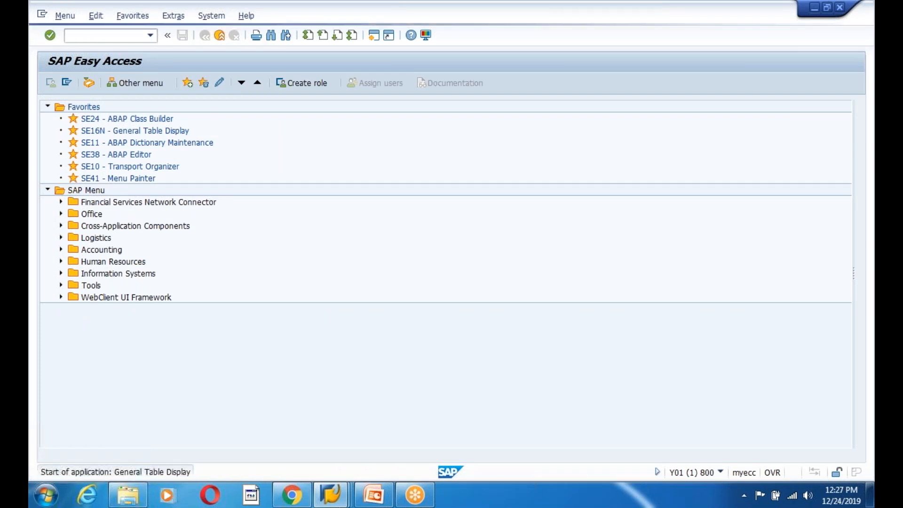
{"action": "type", "text": "BS"}
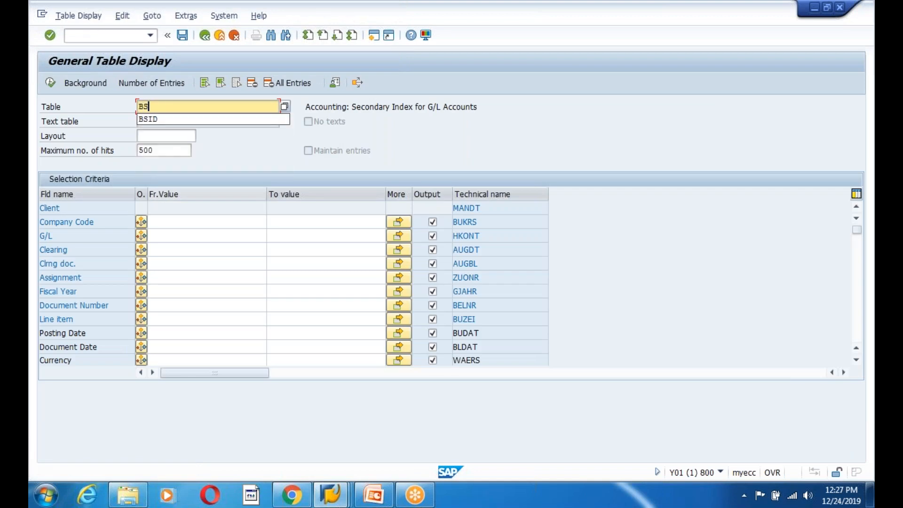
{"action": "type", "text": "ID"}
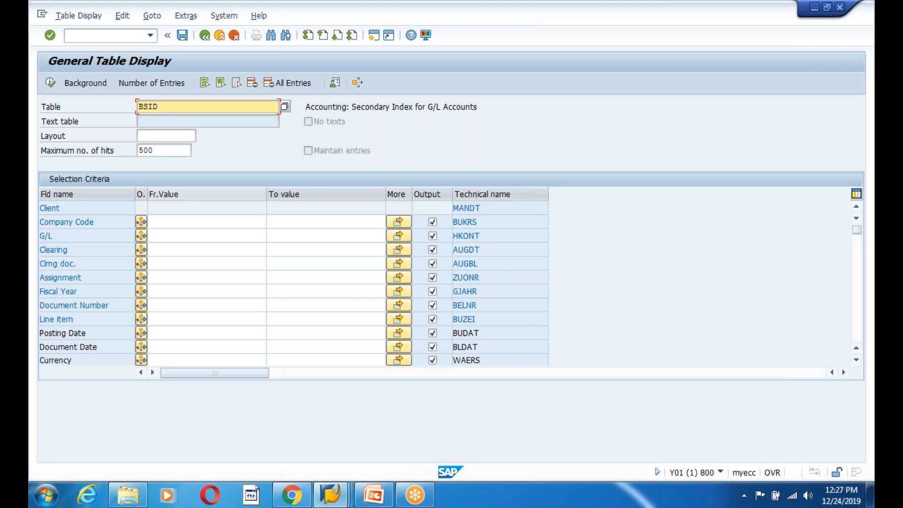
{"action": "key", "text": "Return"}
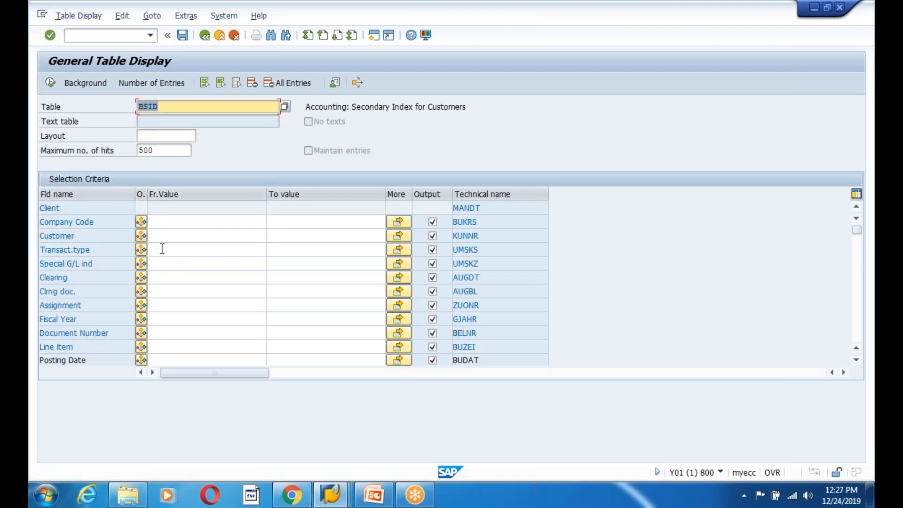
{"action": "left_click", "coordinate": [162, 240]}
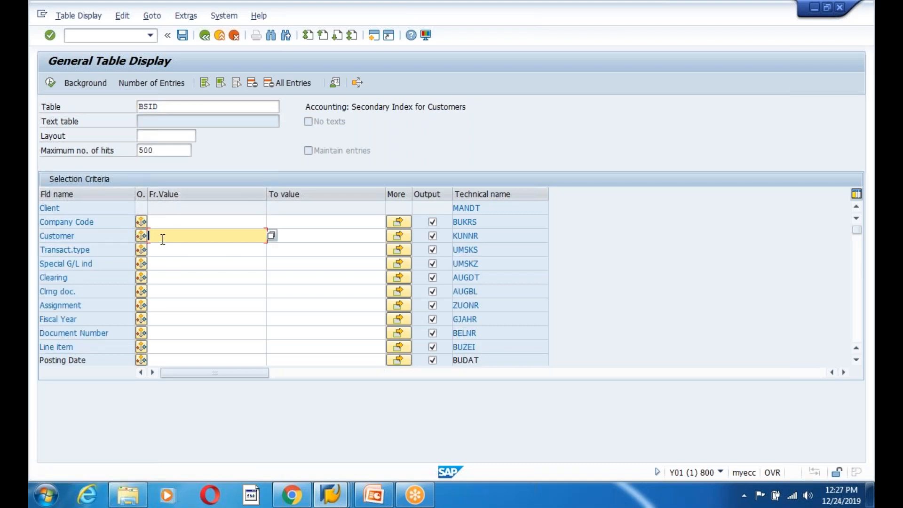
{"action": "left_click", "coordinate": [50, 83]}
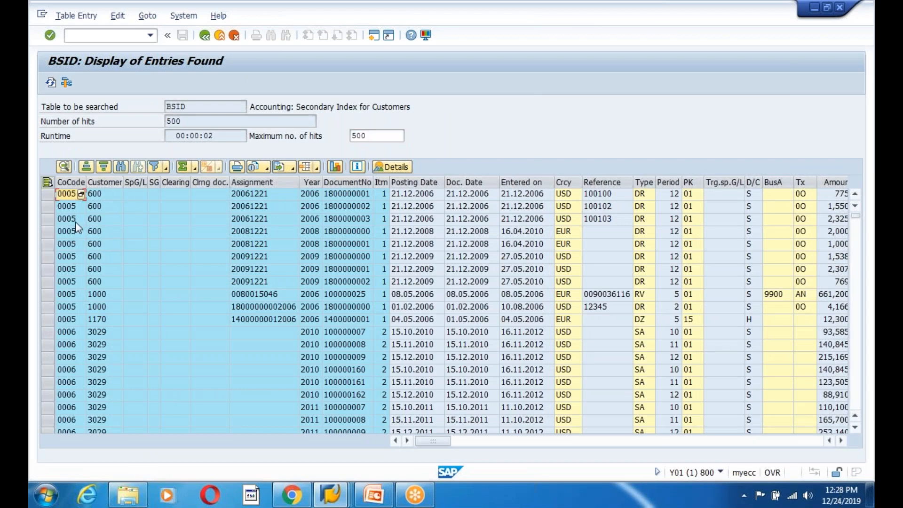
{"action": "left_click", "coordinate": [204, 36]}
{"action": "left_click", "coordinate": [204, 36]}
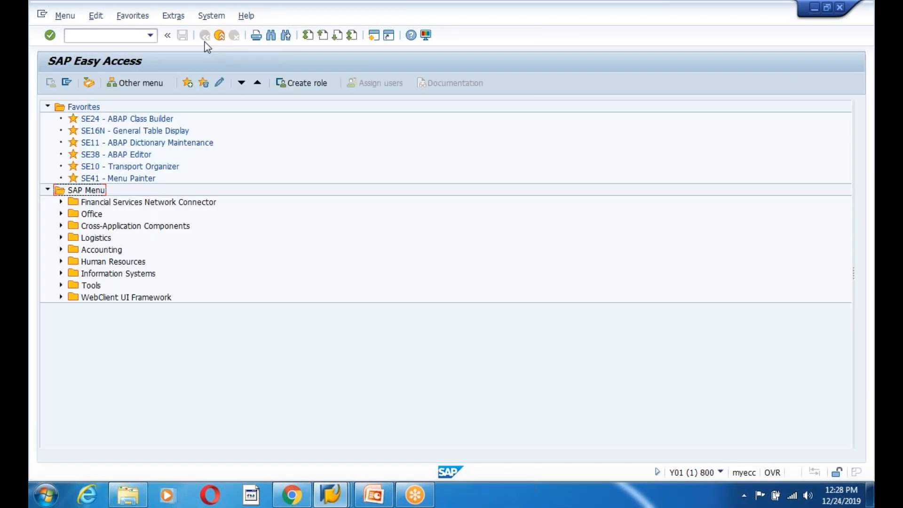
Reopen the customer line item display with FBL5N and set the company code to 0005
{"action": "left_click", "coordinate": [91, 37]}
{"action": "key", "text": "Return"}
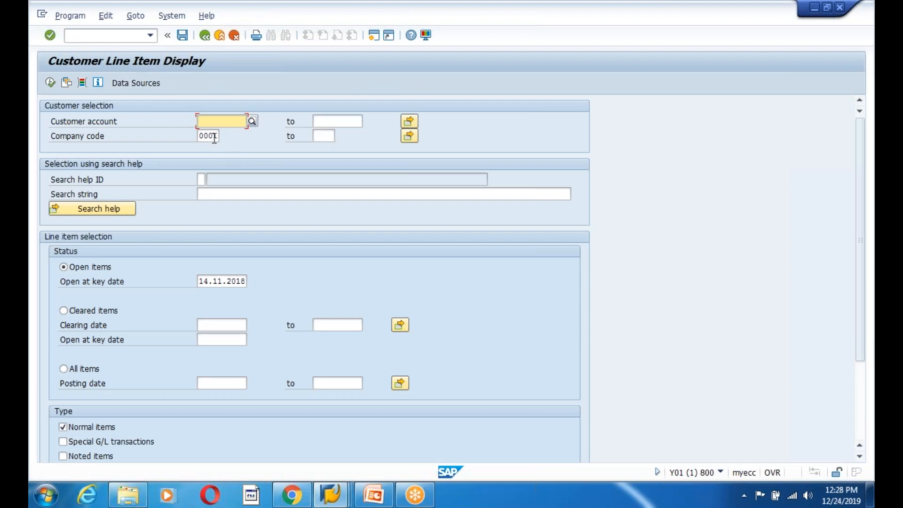
{"action": "left_click", "coordinate": [214, 136]}
{"action": "key", "text": "BackSpace"}
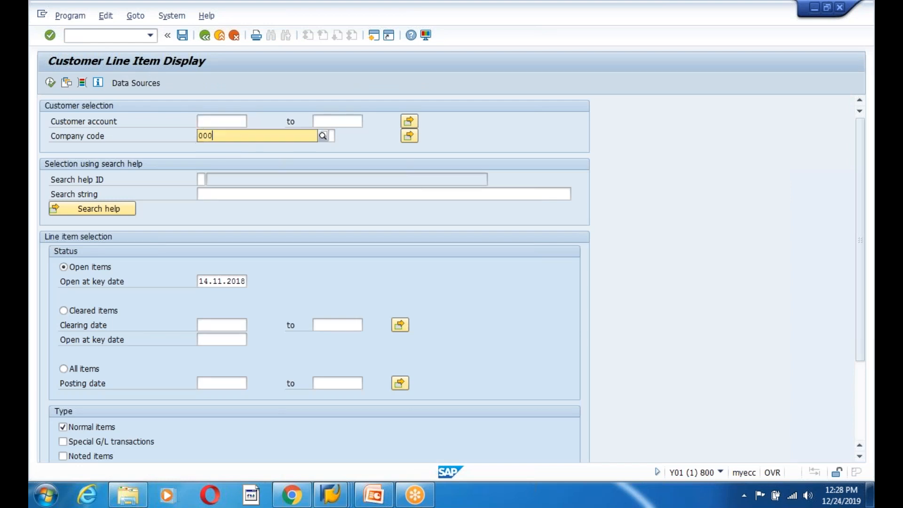
{"action": "type", "text": "5"}
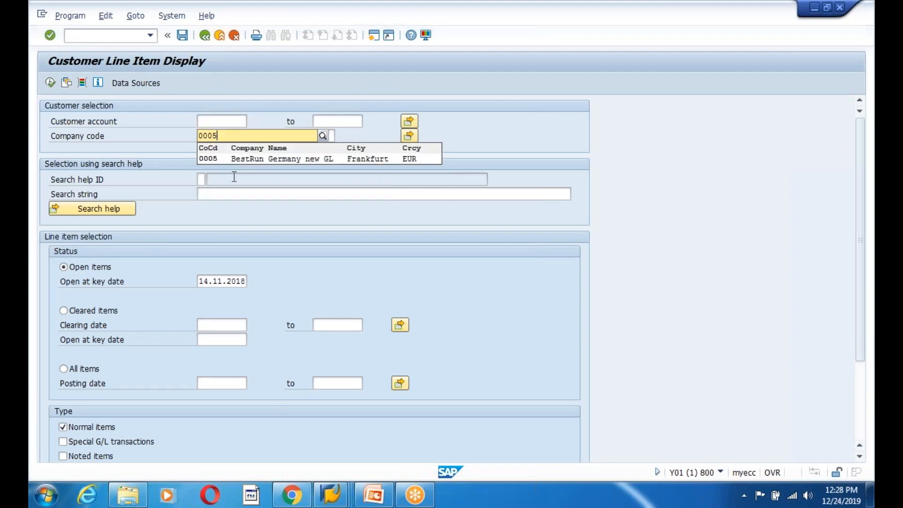
{"action": "left_click", "coordinate": [277, 210]}
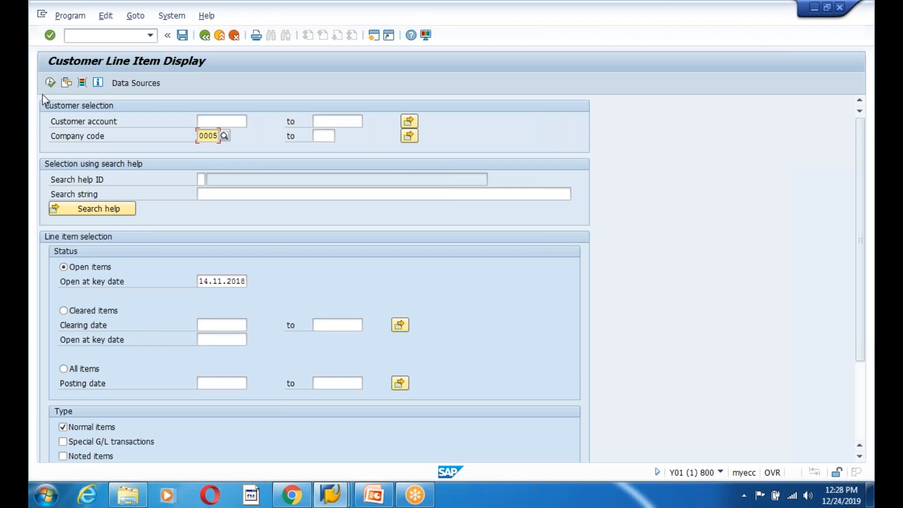
Set the line item status to all items and include special G/L transactions, noted, parked, and vendor items
{"action": "left_click", "coordinate": [65, 369]}
{"action": "scroll", "coordinate": [258, 400], "scroll_direction": "down", "scroll_amount": 3}
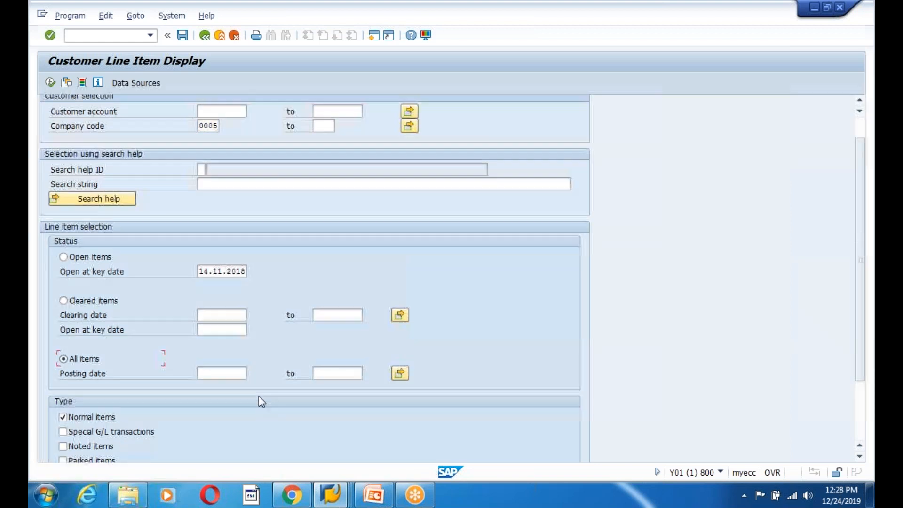
{"action": "left_click", "coordinate": [63, 371]}
{"action": "left_click", "coordinate": [63, 357]}
{"action": "left_click", "coordinate": [62, 342]}
{"action": "left_click", "coordinate": [63, 327]}
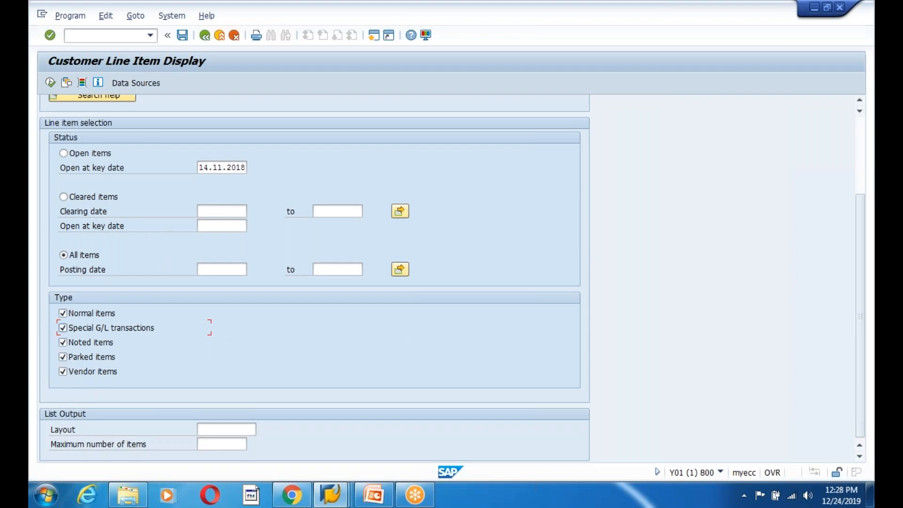
Run the customer line item display for all items and examine the first customer's master details, line item amounts and account total
{"action": "left_click", "coordinate": [51, 82]}
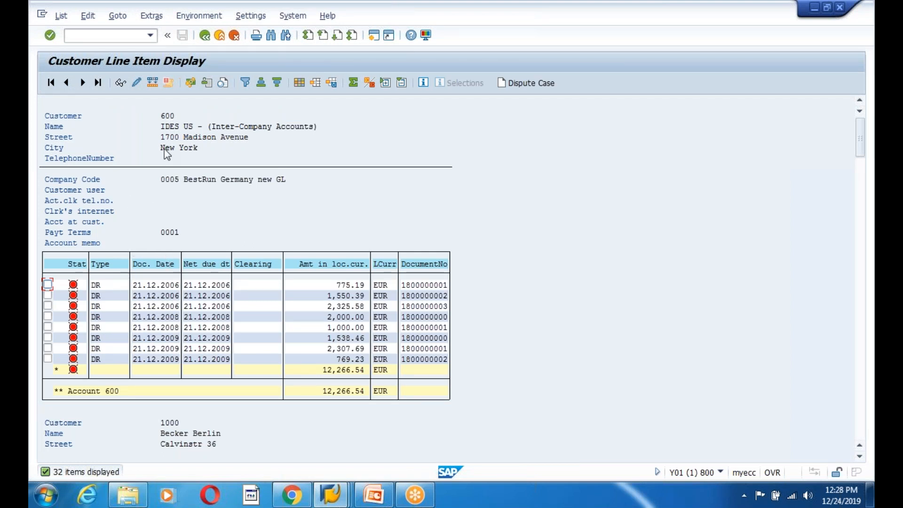
{"action": "left_click_drag", "start_coordinate": [160, 112], "coordinate": [208, 121]}
{"action": "left_click", "coordinate": [209, 116]}
{"action": "left_click_drag", "start_coordinate": [161, 123], "coordinate": [267, 150]}
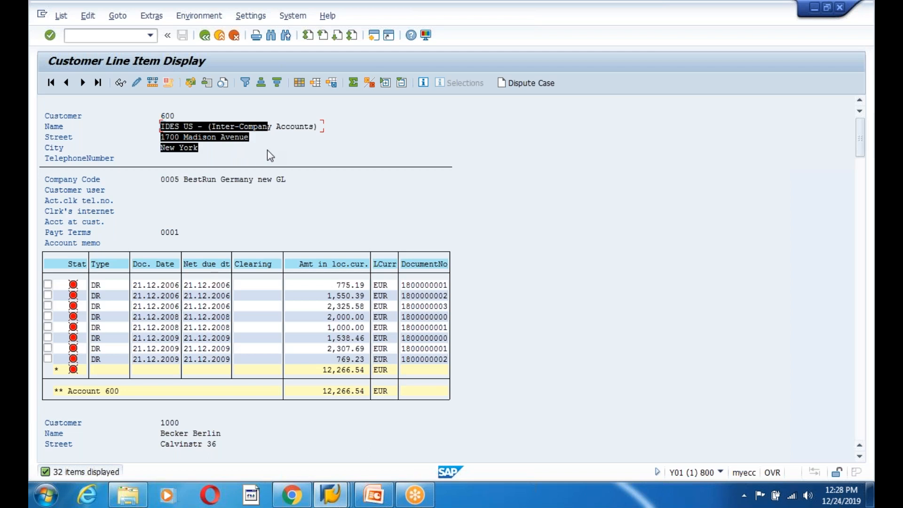
{"action": "left_click", "coordinate": [250, 158]}
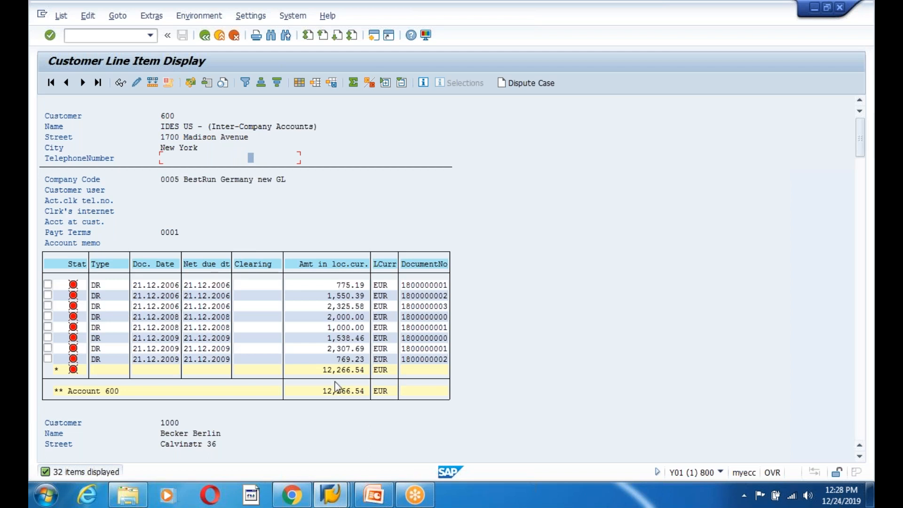
{"action": "left_click", "coordinate": [323, 371]}
{"action": "left_click_drag", "start_coordinate": [328, 284], "coordinate": [451, 372]}
Switch to the PowerPoint slide and enter "Customer Line Items Display" in the first column of the row below G/L Account
{"action": "left_click", "coordinate": [373, 497]}
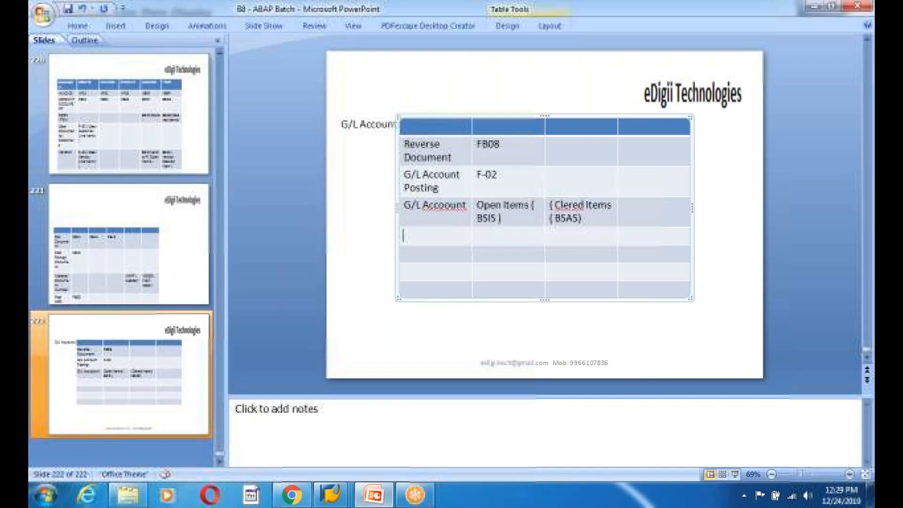
{"action": "left_click", "coordinate": [434, 240]}
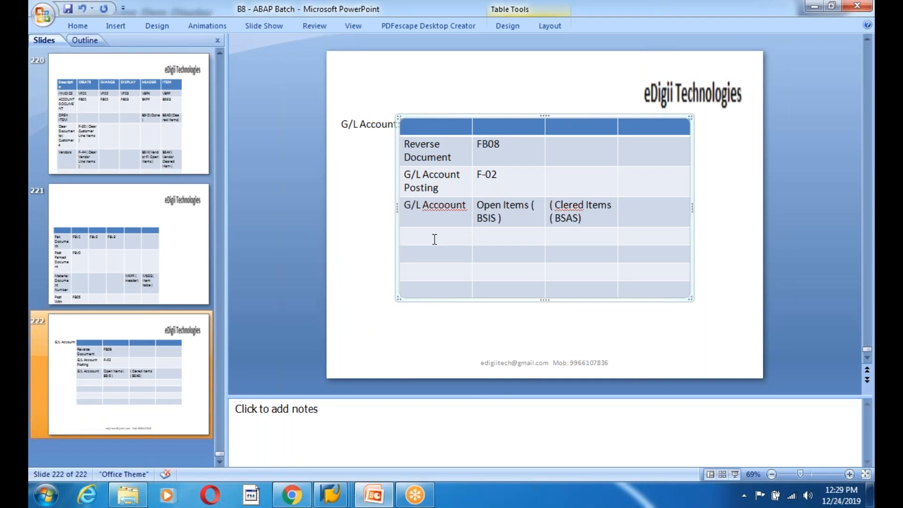
{"action": "type", "text": "Customer Line Items D"}
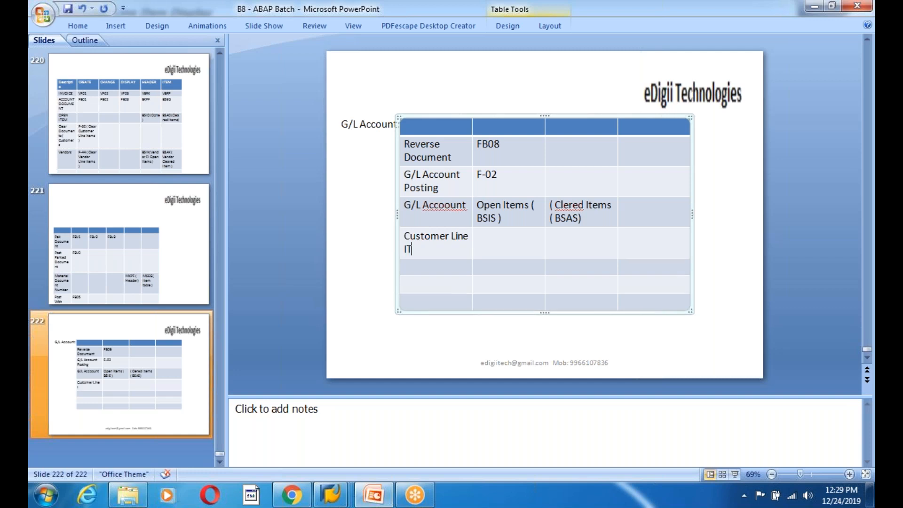
{"action": "type", "text": "isplay"}
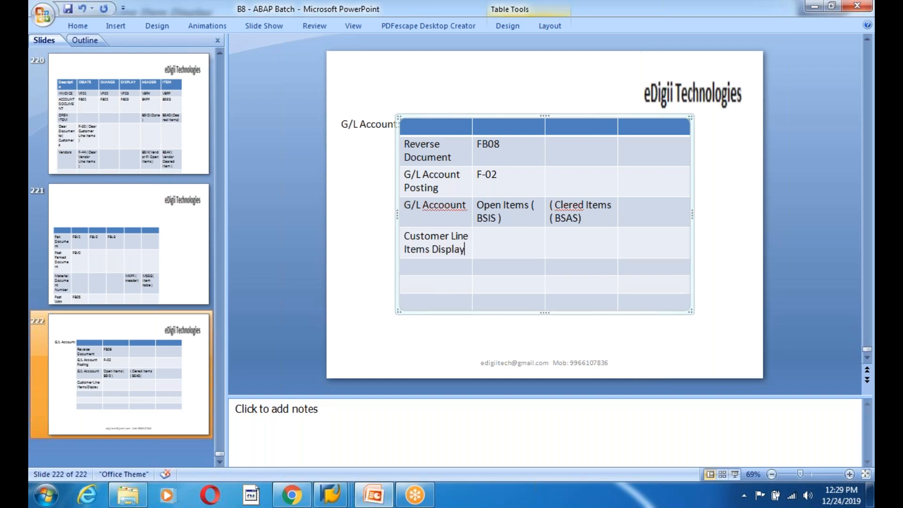
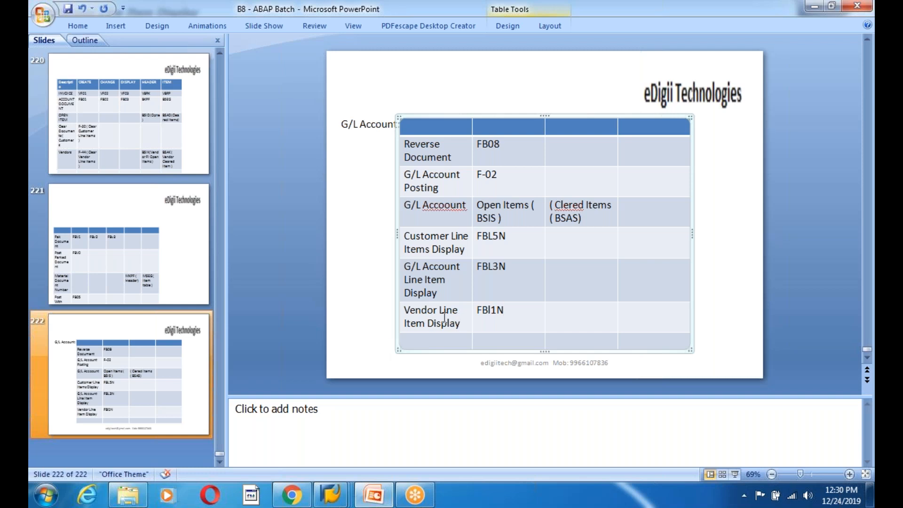
Return to the SAP vendor line item display, run it for open items in company code 0005, and look through the list
{"action": "left_click", "coordinate": [331, 495]}
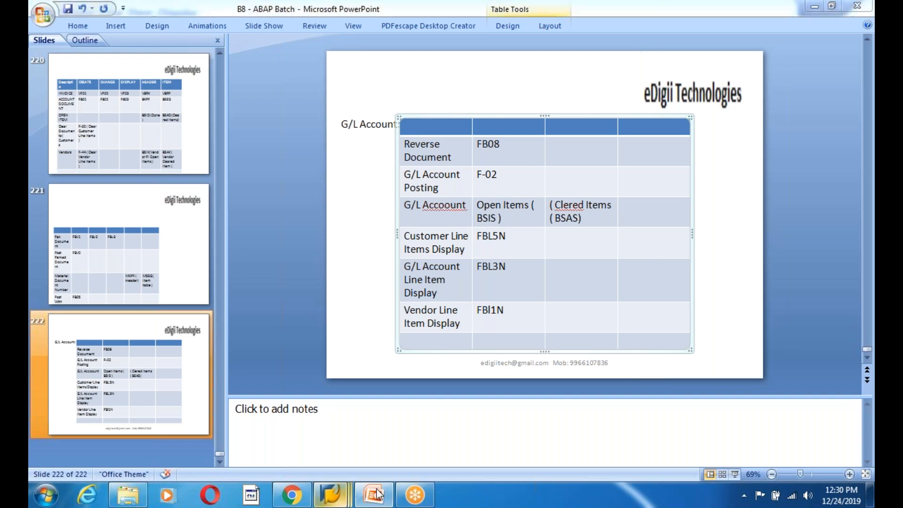
{"action": "left_click", "coordinate": [262, 426]}
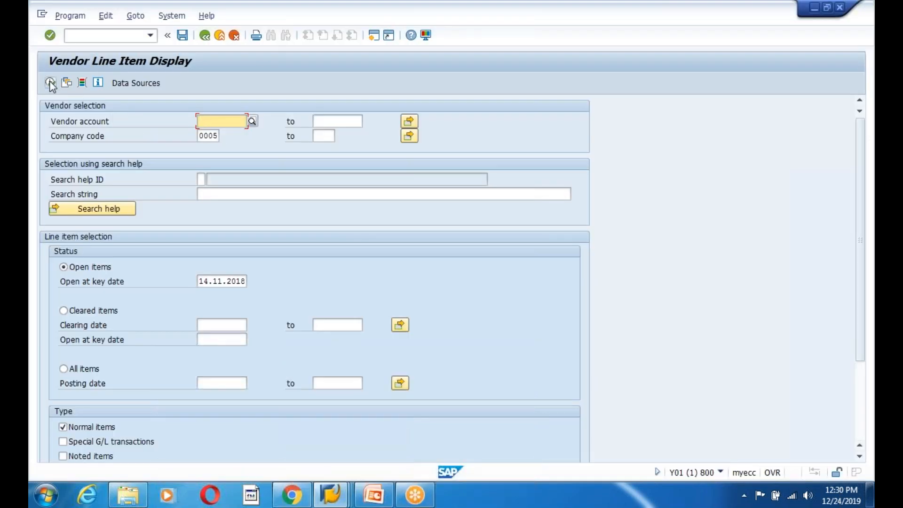
{"action": "key", "text": "F8"}
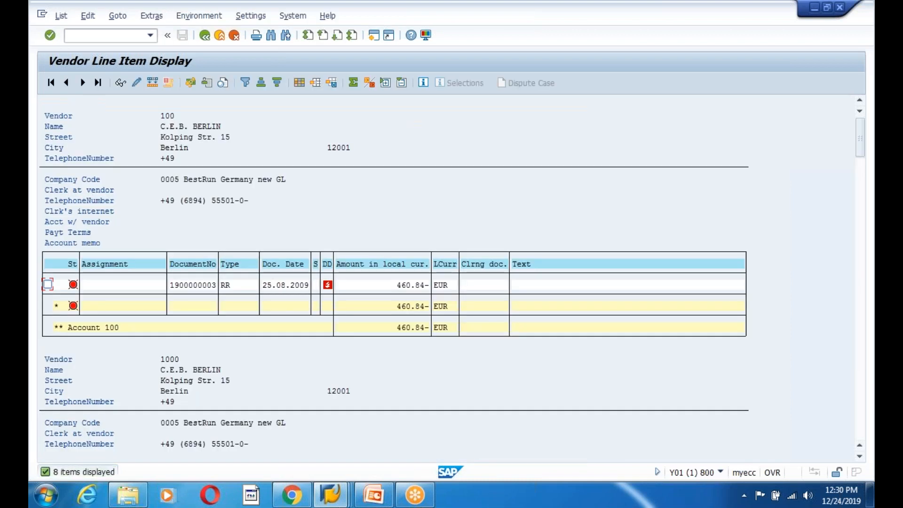
{"action": "scroll", "coordinate": [254, 349], "scroll_direction": "down", "scroll_amount": 1}
{"action": "scroll", "coordinate": [254, 349], "scroll_direction": "up", "scroll_amount": 1}
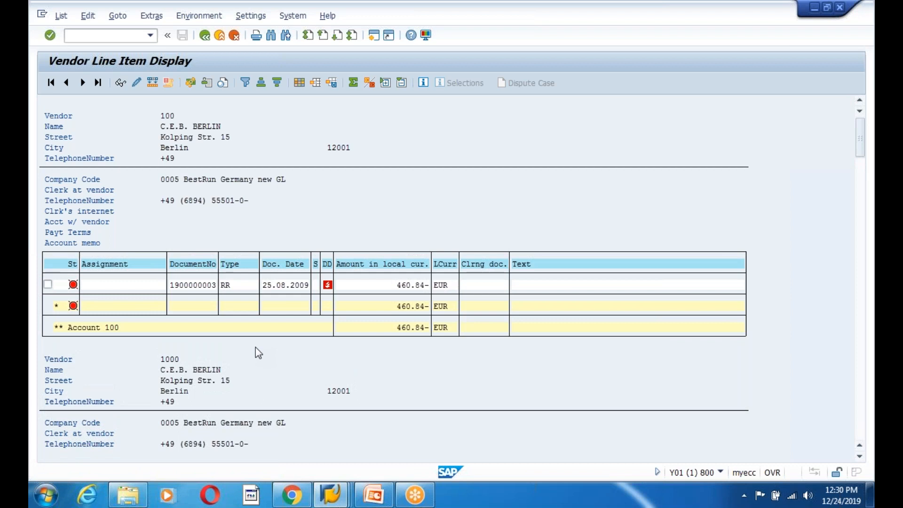
{"action": "scroll", "coordinate": [256, 348], "scroll_direction": "down", "scroll_amount": 15}
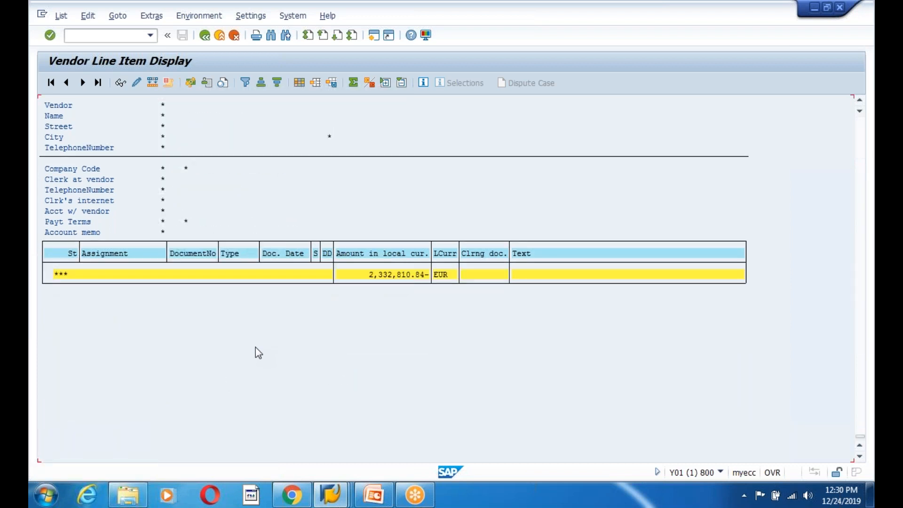
{"action": "scroll", "coordinate": [256, 353], "scroll_direction": "up", "scroll_amount": 10}
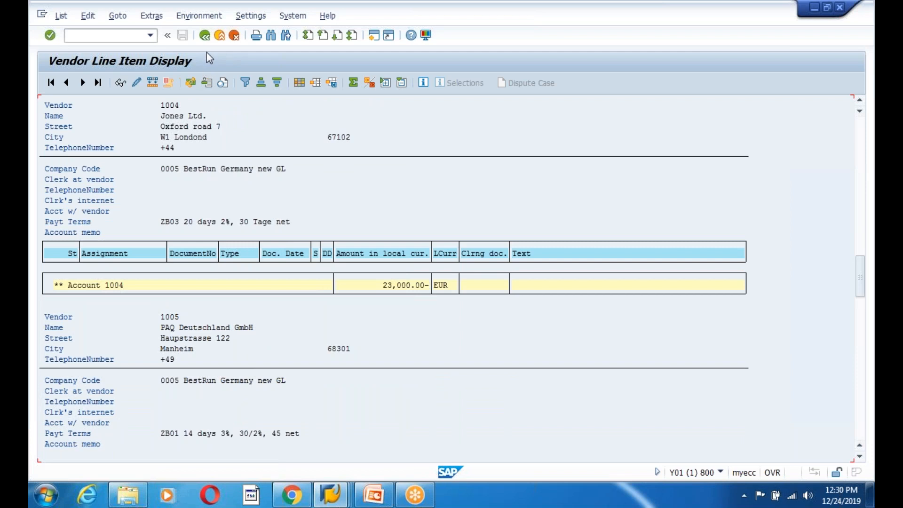
Rerun the vendor line item display with the status set to all items, and compare the document numbers of open and cleared items
{"action": "left_click", "coordinate": [207, 41]}
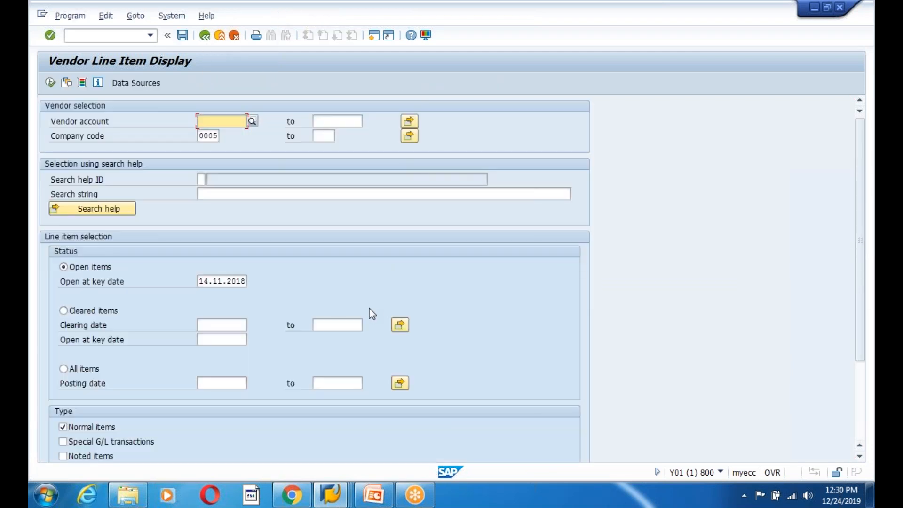
{"action": "left_click", "coordinate": [64, 369]}
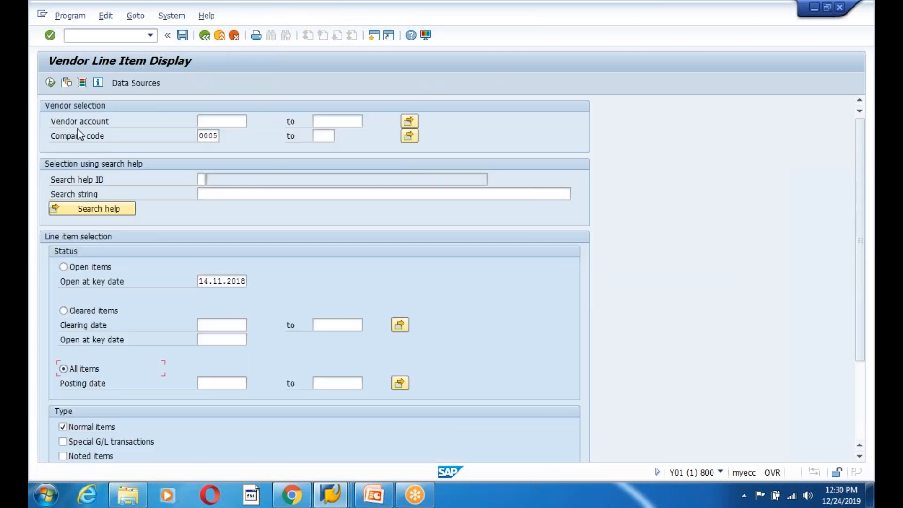
{"action": "left_click", "coordinate": [49, 83]}
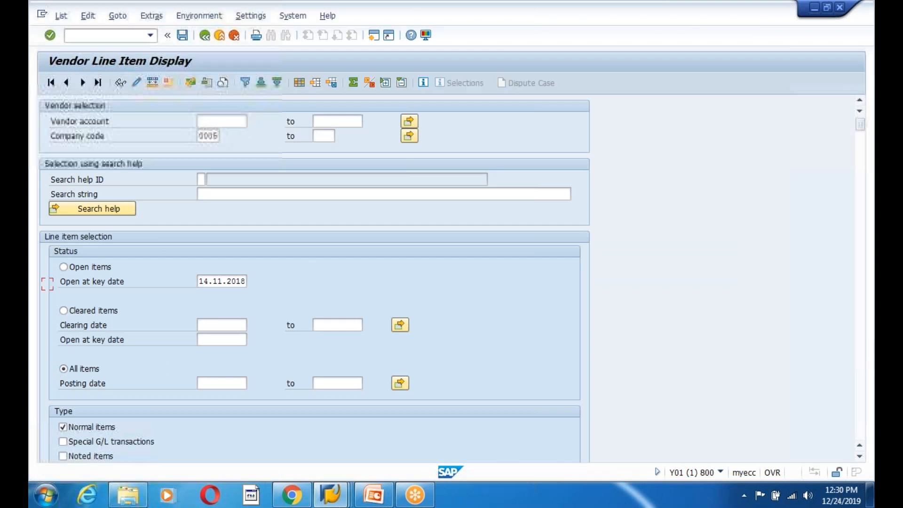
{"action": "scroll", "coordinate": [394, 275], "scroll_direction": "down", "scroll_amount": 8}
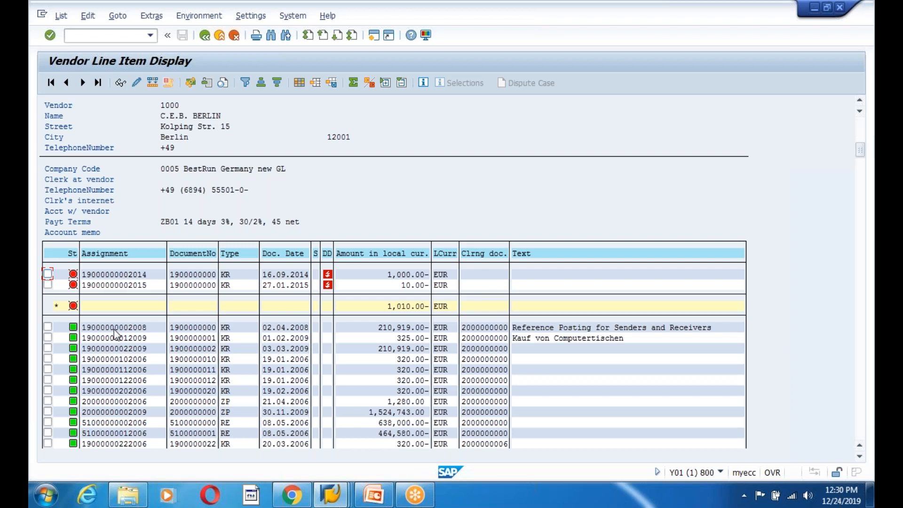
{"action": "left_click_drag", "start_coordinate": [172, 277], "coordinate": [213, 278]}
{"action": "left_click_drag", "start_coordinate": [171, 328], "coordinate": [219, 329]}
{"action": "left_click", "coordinate": [186, 328]}
Open a new SAP session, start SE16N, and load table BSIK
{"action": "left_click", "coordinate": [374, 36]}
{"action": "type", "text": "s"}
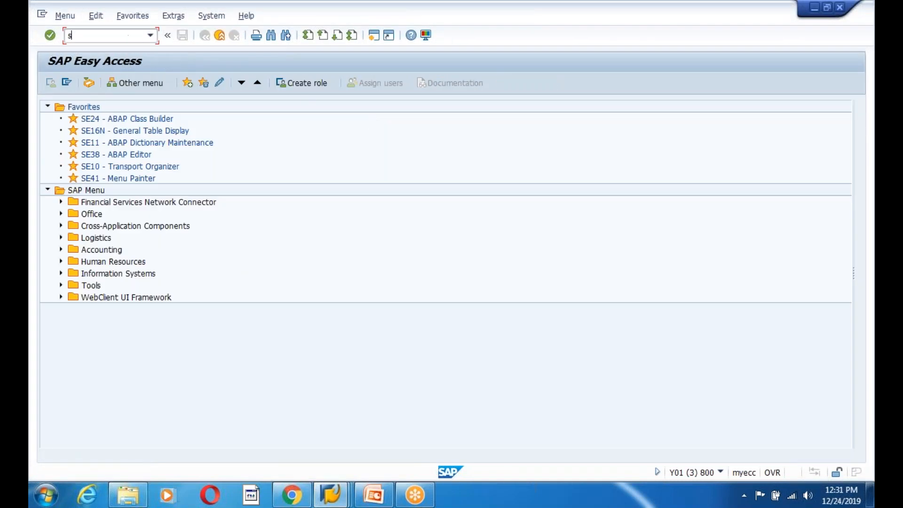
{"action": "type", "text": "e16n"}
{"action": "key", "text": "Return"}
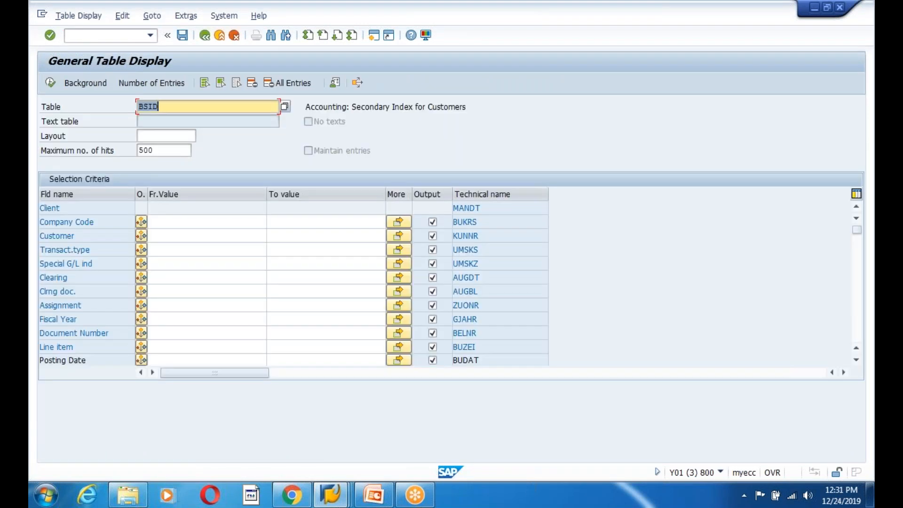
{"action": "type", "text": "BSIK"}
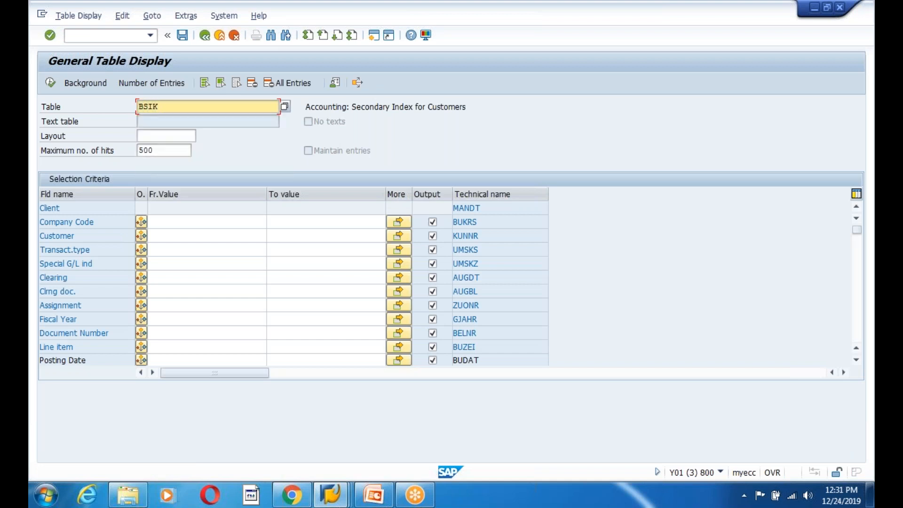
{"action": "key", "text": "Return"}
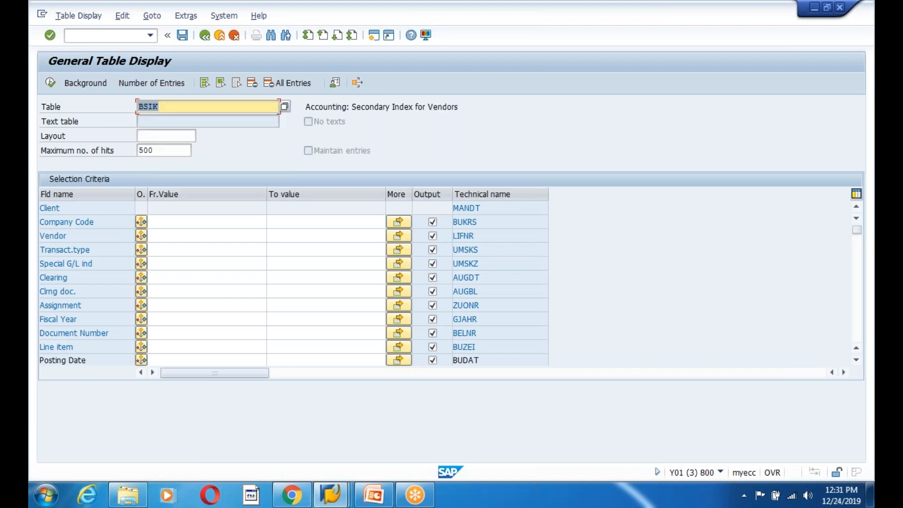
Examine the selection fields of table BSIK, including company code, vendor, special G/L indicator and line item
{"action": "left_click", "coordinate": [167, 236]}
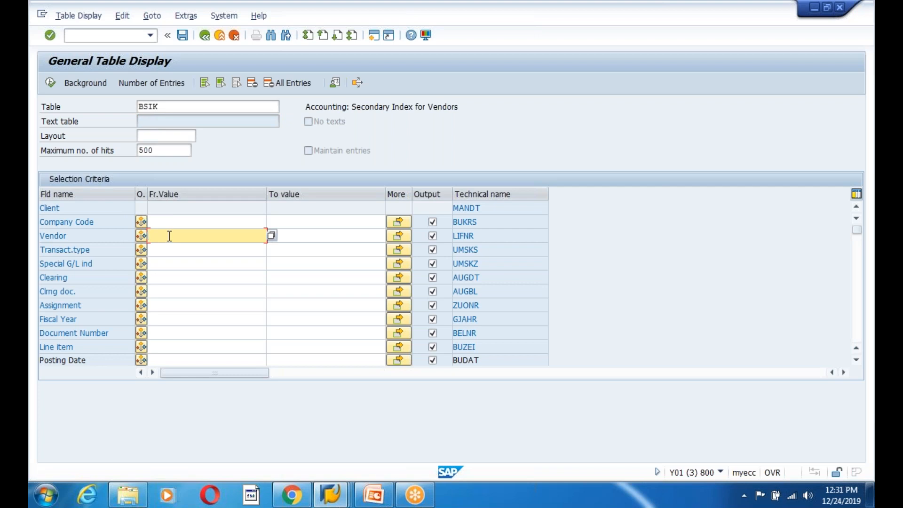
{"action": "left_click", "coordinate": [491, 332]}
{"action": "left_click_drag", "start_coordinate": [490, 332], "coordinate": [410, 332]}
{"action": "key", "text": "ctrl+c"}
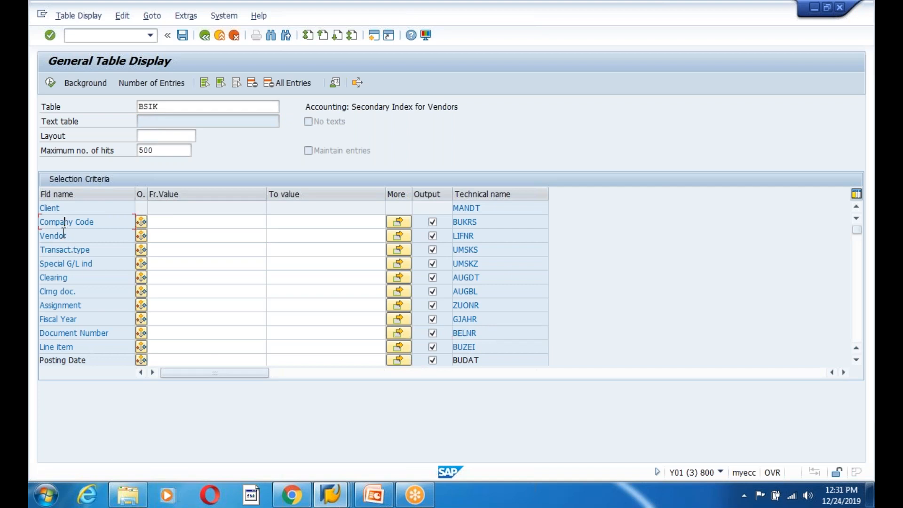
{"action": "left_click", "coordinate": [67, 263]}
{"action": "left_click", "coordinate": [67, 346]}
{"action": "scroll", "coordinate": [121, 288], "scroll_direction": "down", "scroll_amount": 2}
{"action": "scroll", "coordinate": [121, 288], "scroll_direction": "up", "scroll_amount": 1}
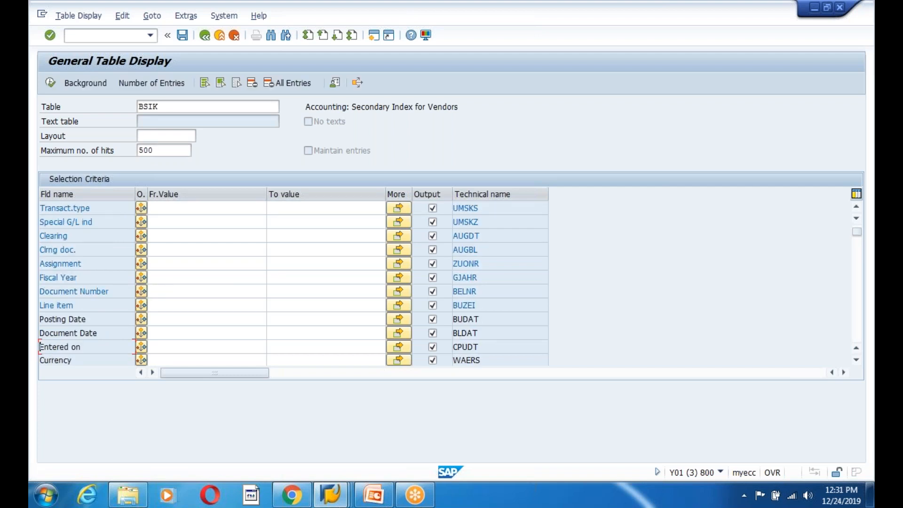
Copy the first cleared vendor item's document number into the BSIK document number criterion and display the matching entries
{"action": "left_click", "coordinate": [165, 294]}
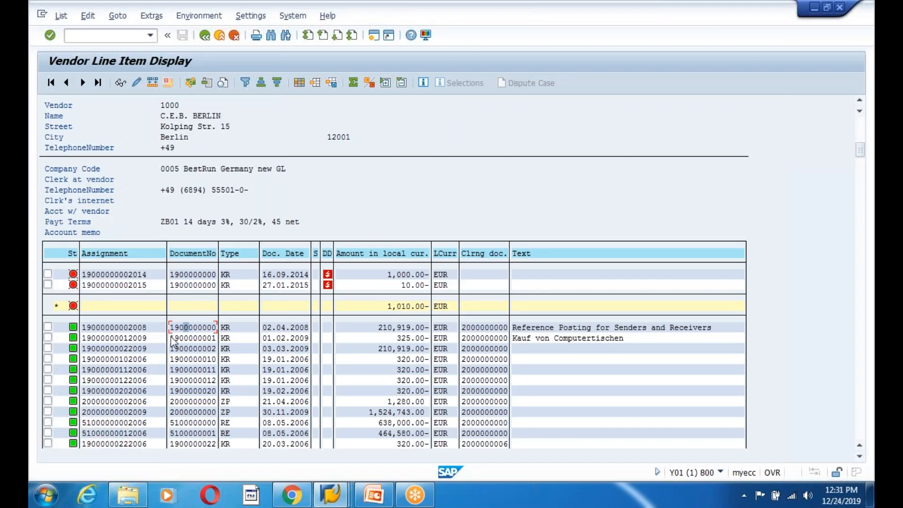
{"action": "left_click_drag", "start_coordinate": [171, 327], "coordinate": [219, 328]}
{"action": "key", "text": "ctrl+c"}
{"action": "key", "text": "alt+Tab"}
{"action": "key", "text": "ctrl+v"}
{"action": "left_click", "coordinate": [50, 82]}
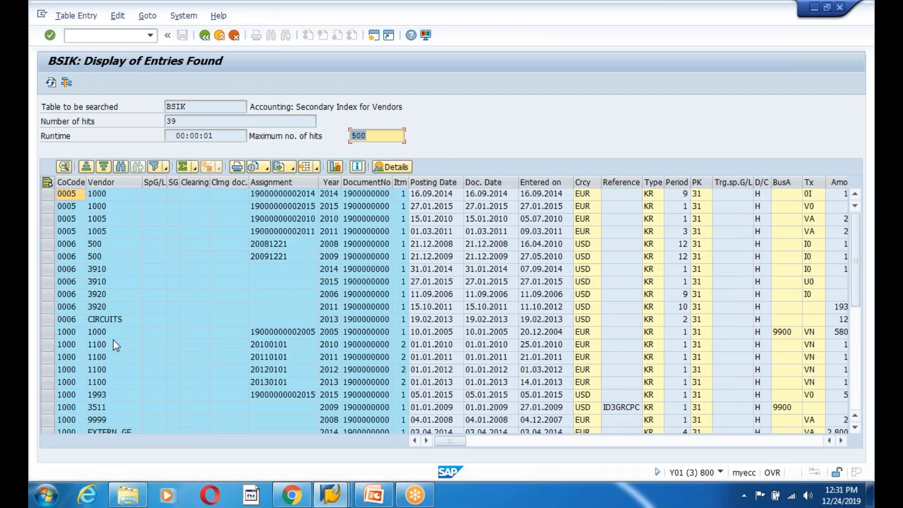
Open the first cleared item's document from the vendor line item list and check its company code and clearing date
{"action": "key", "text": "alt+Tab"}
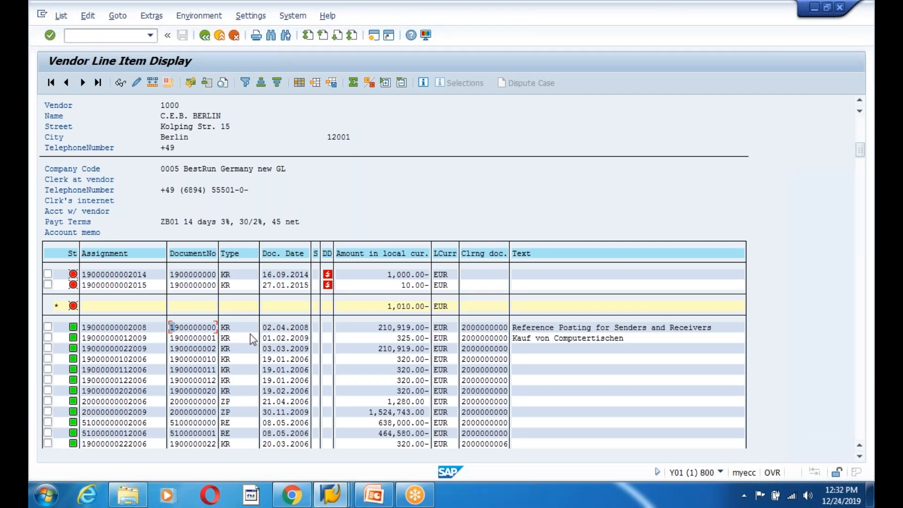
{"action": "left_click_drag", "start_coordinate": [174, 329], "coordinate": [340, 337]}
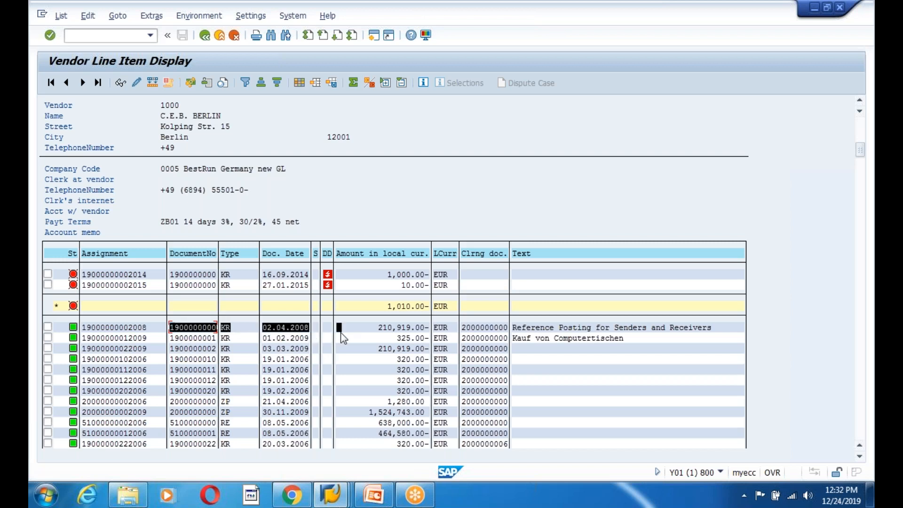
{"action": "left_click", "coordinate": [182, 329]}
{"action": "double_click", "coordinate": [184, 333]}
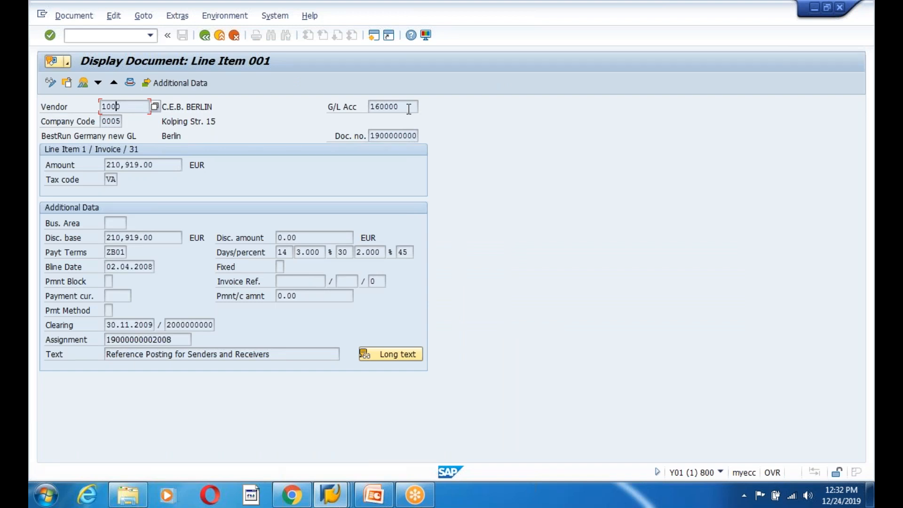
{"action": "left_click", "coordinate": [115, 121]}
{"action": "key", "text": "alt+d"}
{"action": "key", "text": "Escape"}
{"action": "left_click", "coordinate": [141, 322]}
Restrict the BSIK selection to fiscal year 2009, display the entries, and compare them with the open vendor document
{"action": "key", "text": "alt+Tab"}
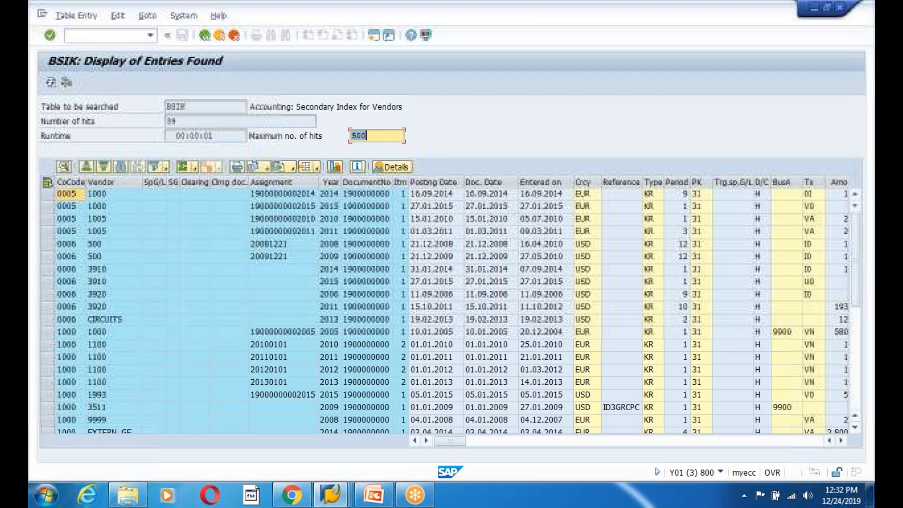
{"action": "left_click", "coordinate": [207, 37]}
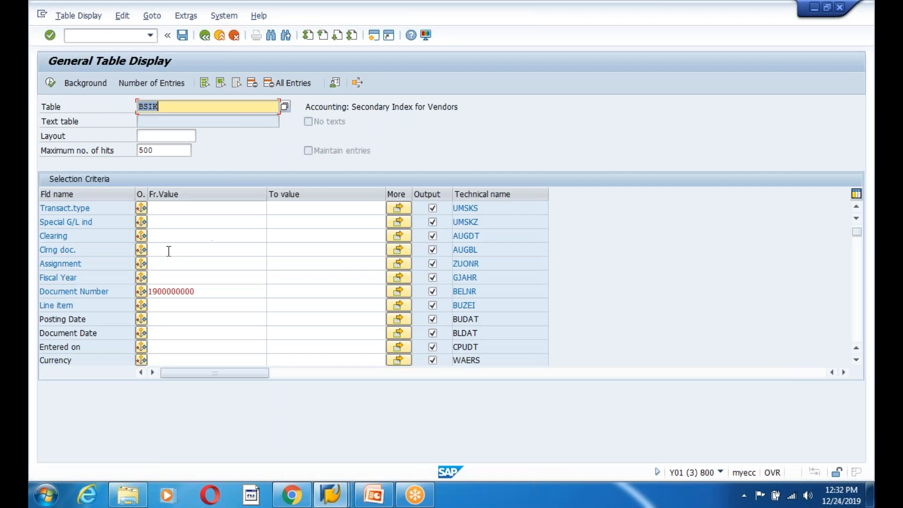
{"action": "left_click", "coordinate": [162, 279]}
{"action": "type", "text": "2009"}
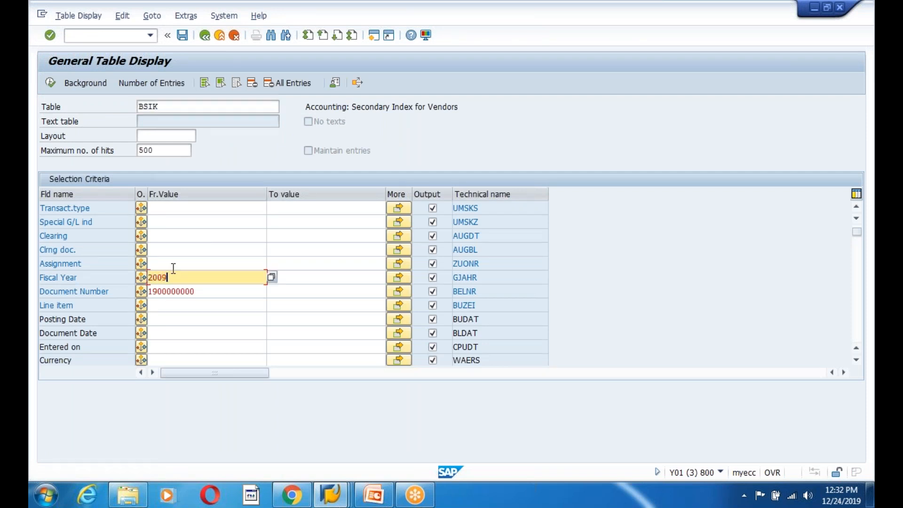
{"action": "left_click", "coordinate": [50, 84]}
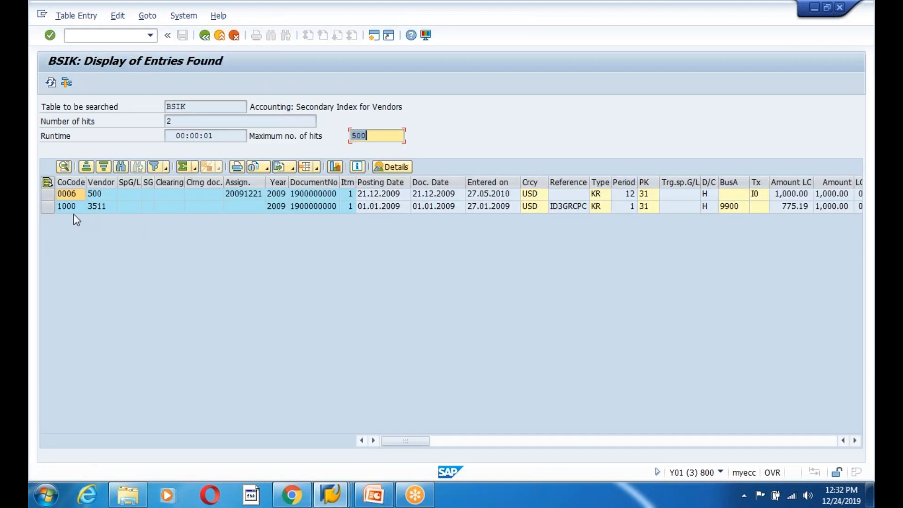
{"action": "double_click", "coordinate": [96, 205]}
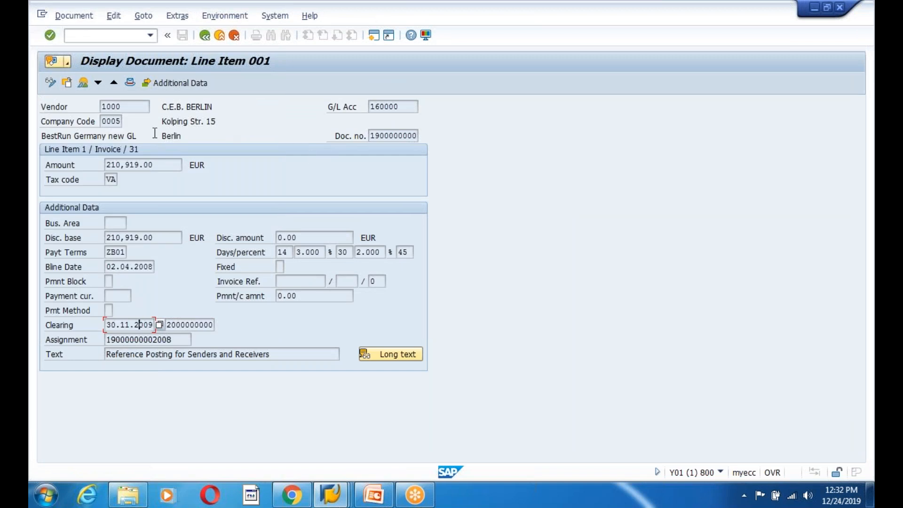
Check the payment terms, assignment and clearing date on the open vendor document
{"action": "key", "text": "F3"}
{"action": "left_click", "coordinate": [324, 251]}
{"action": "left_click", "coordinate": [157, 339]}
{"action": "left_click", "coordinate": [152, 325]}
Return to the BSIK selection criteria and clear the fiscal year restriction
{"action": "key", "text": "F3"}
{"action": "key", "text": "F3"}
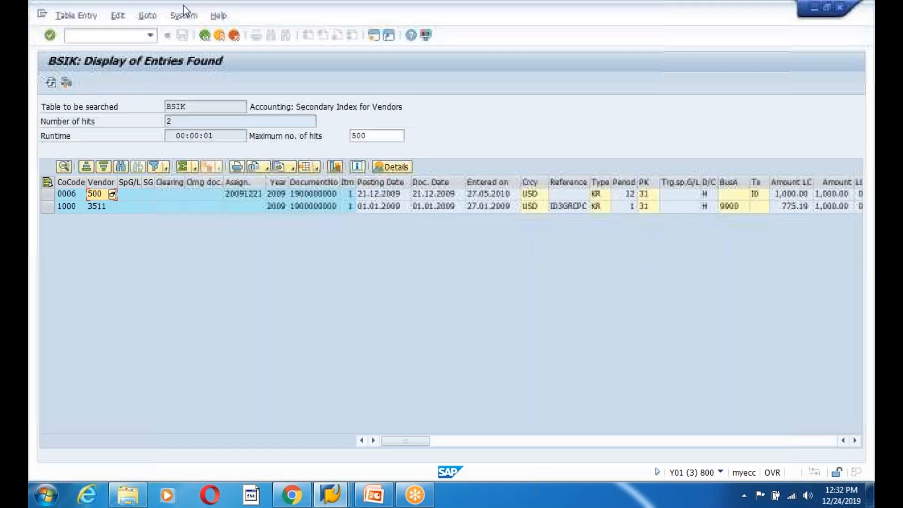
{"action": "left_click", "coordinate": [174, 277]}
{"action": "key", "text": "BackSpace"}
{"action": "key", "text": "BackSpace"}
{"action": "key", "text": "BackSpace"}
{"action": "key", "text": "BackSpace"}
{"action": "left_click", "coordinate": [192, 253]}
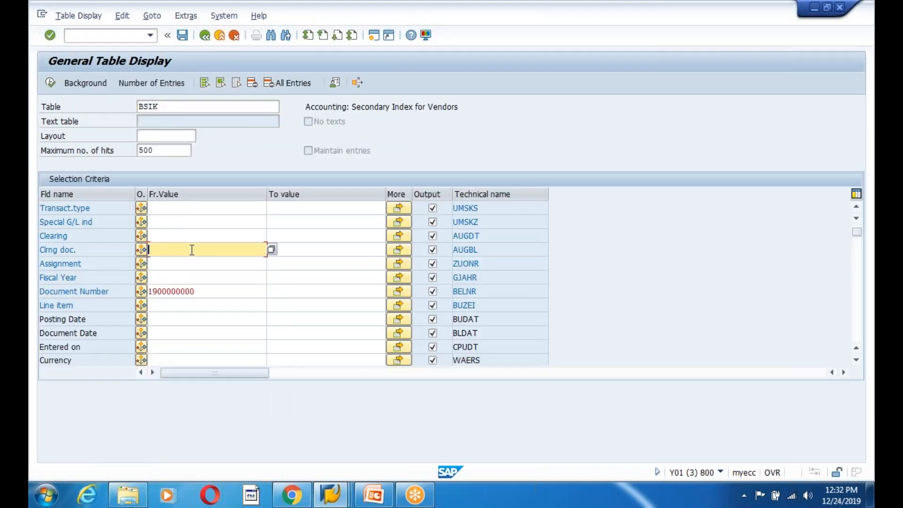
Restrict the BSIK selection to the vendor number of the open document and display the matching entries
{"action": "scroll", "coordinate": [193, 266], "scroll_direction": "up", "scroll_amount": 1}
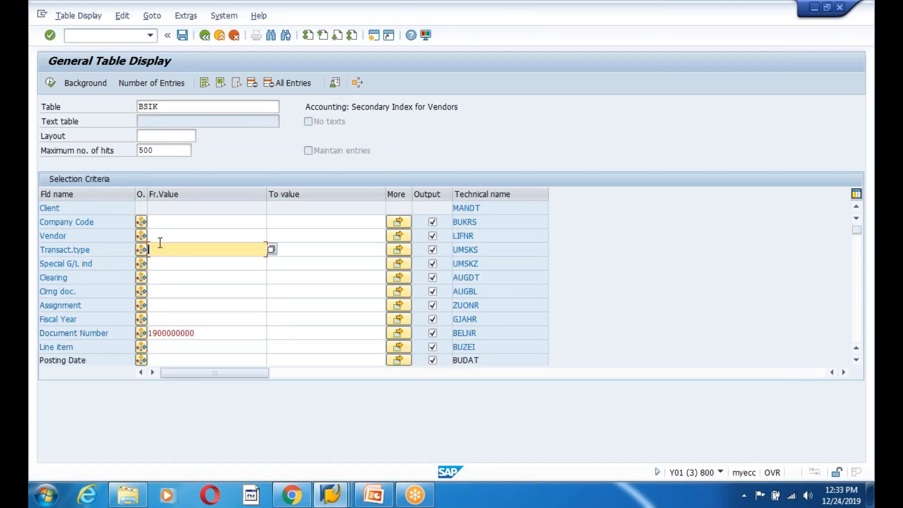
{"action": "key", "text": "alt+Tab"}
{"action": "key", "text": "alt+Tab"}
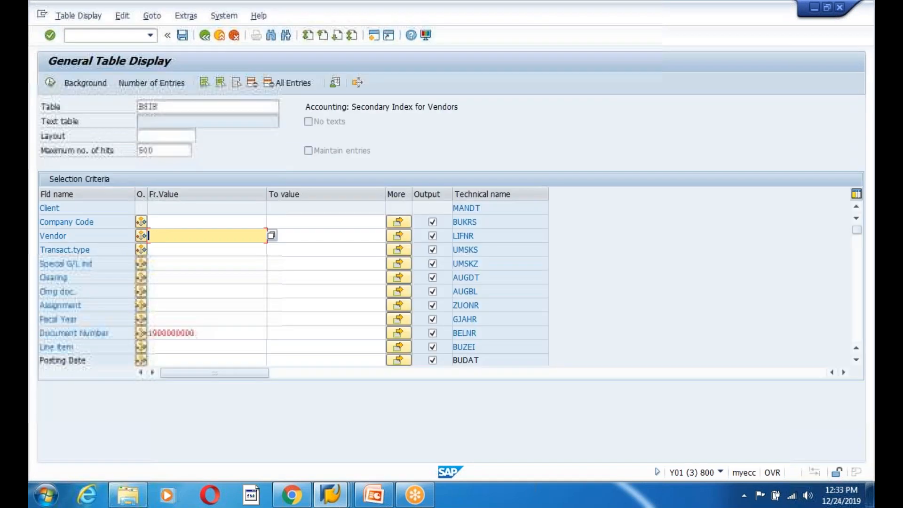
{"action": "type", "text": "1000"}
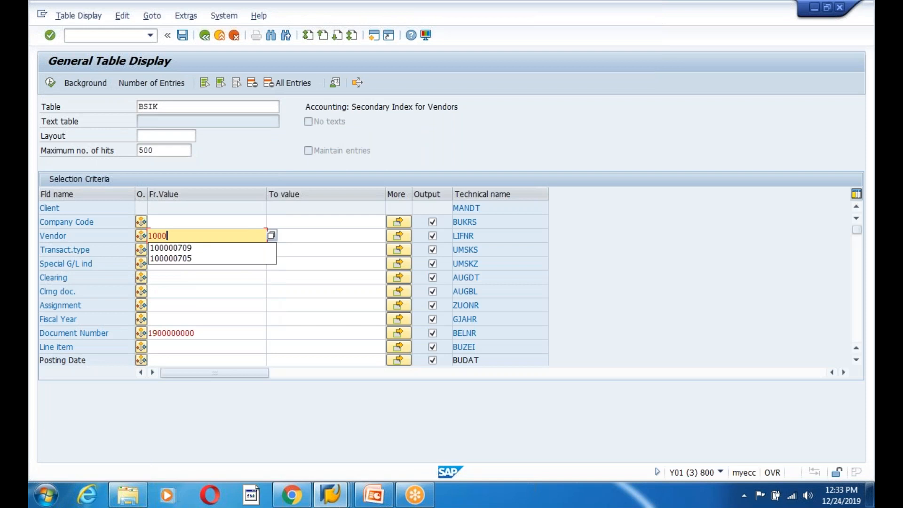
{"action": "left_click", "coordinate": [240, 292]}
{"action": "left_click", "coordinate": [51, 83]}
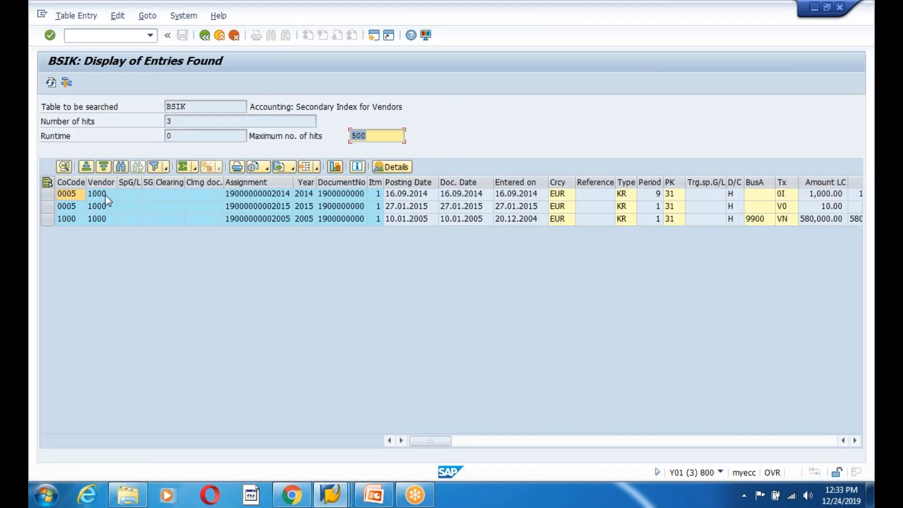
Compare the BSIK entries' vendor, assignment, document number and date with the open vendor document's company code, account and document number
{"action": "left_click", "coordinate": [104, 207]}
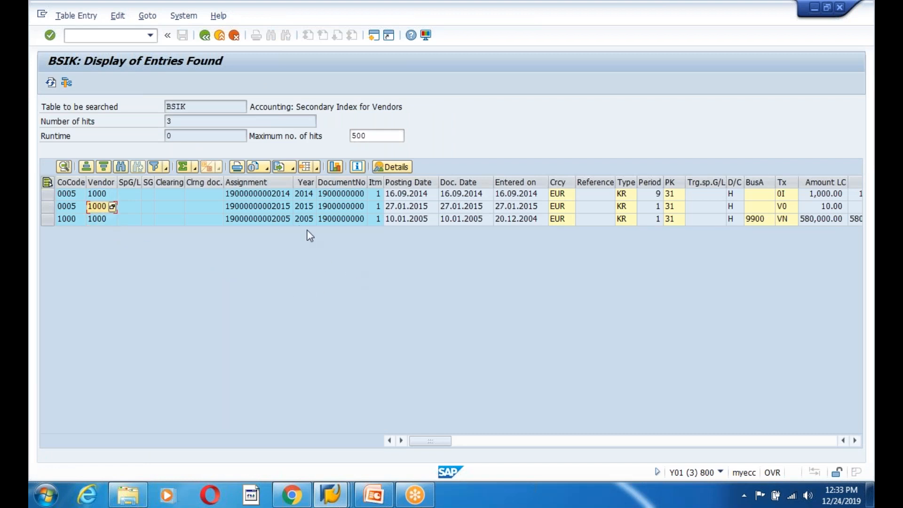
{"action": "key", "text": "alt+Tab"}
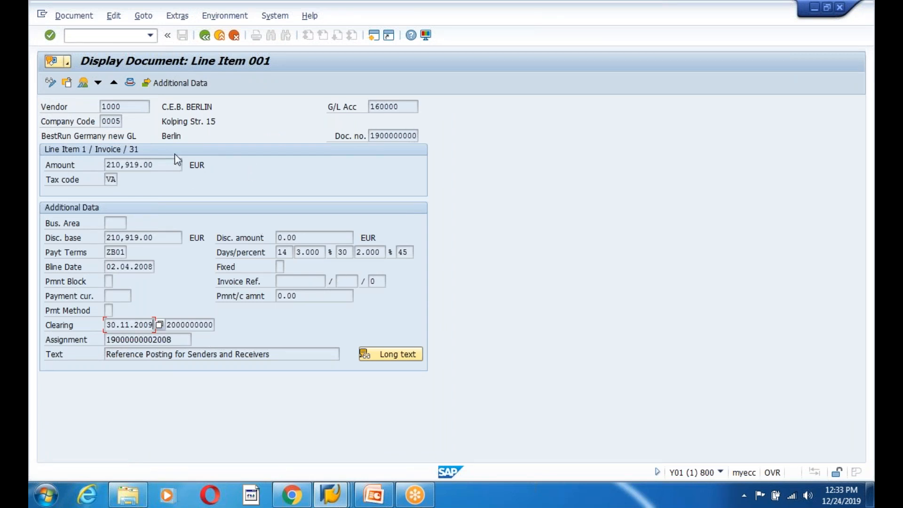
{"action": "left_click", "coordinate": [108, 121]}
{"action": "left_click", "coordinate": [389, 109]}
{"action": "left_click", "coordinate": [374, 136]}
{"action": "key", "text": "alt+Tab"}
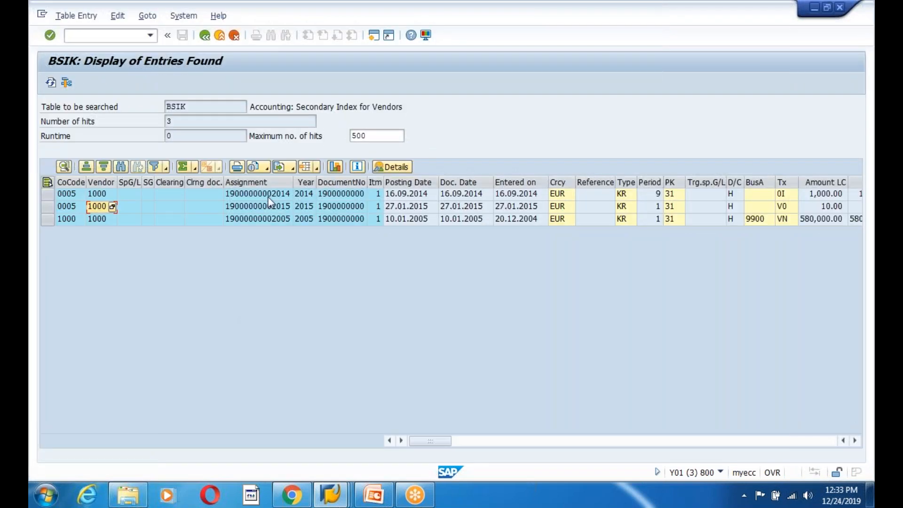
{"action": "left_click", "coordinate": [268, 196]}
{"action": "left_click", "coordinate": [330, 196]}
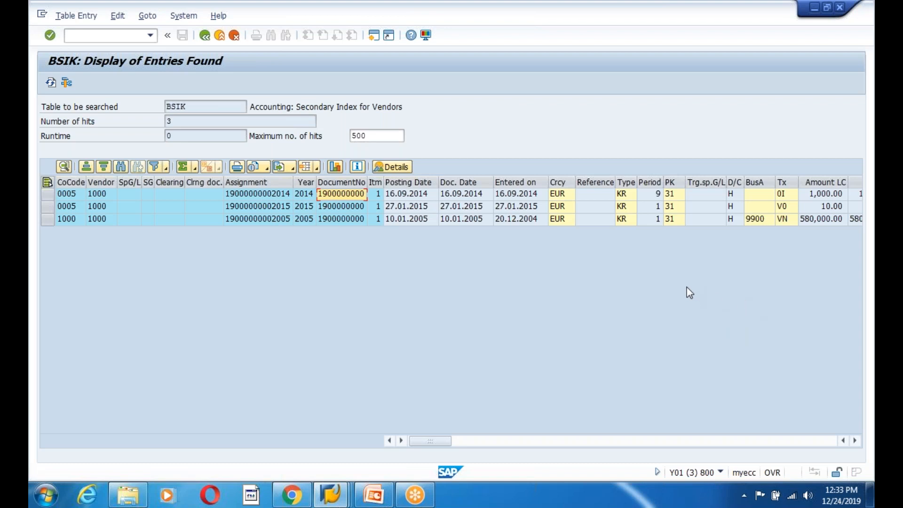
{"action": "left_click", "coordinate": [468, 220]}
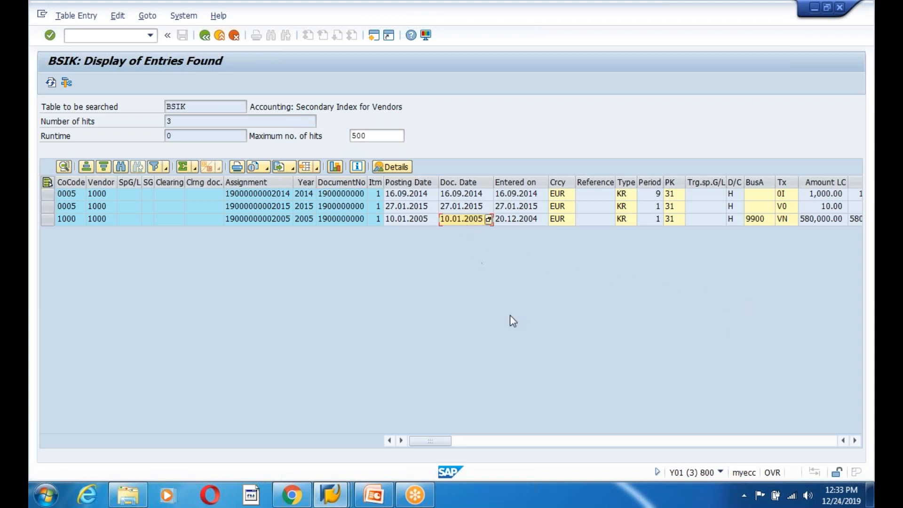
Compare the amounts of the BSIK entries with the amount on the open vendor document
{"action": "key", "text": "alt+Tab"}
{"action": "key", "text": "alt+Tab"}
{"action": "left_click", "coordinate": [855, 441]}
{"action": "left_click", "coordinate": [855, 441]}
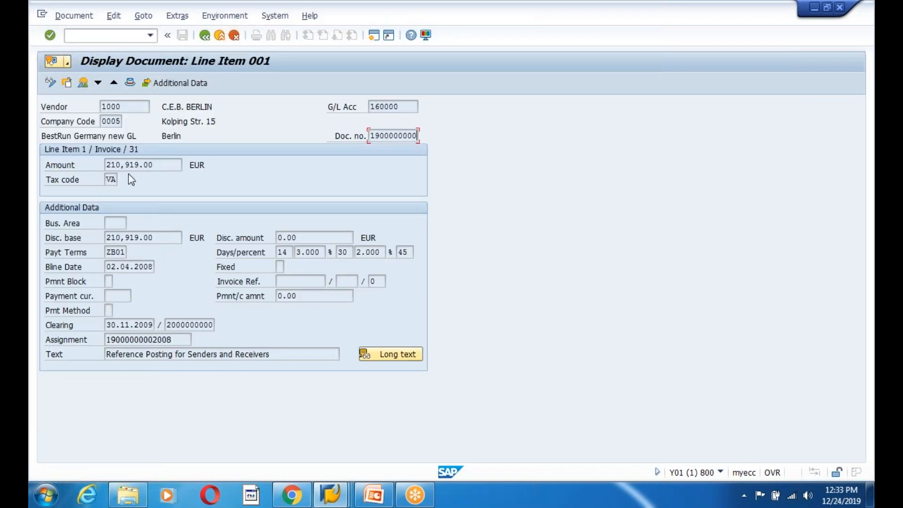
{"action": "left_click", "coordinate": [158, 164]}
{"action": "key", "text": "alt+Tab"}
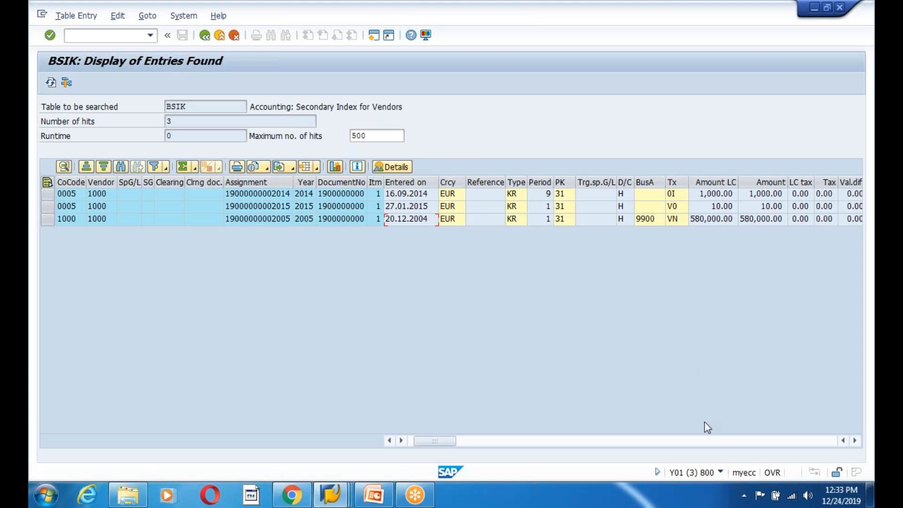
{"action": "left_click", "coordinate": [855, 441]}
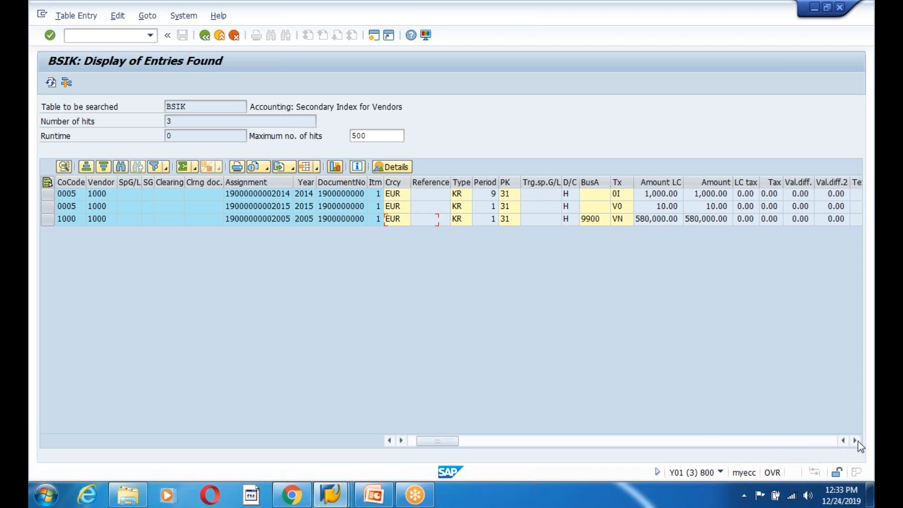
{"action": "left_click", "coordinate": [856, 440]}
{"action": "key", "text": "alt+Tab"}
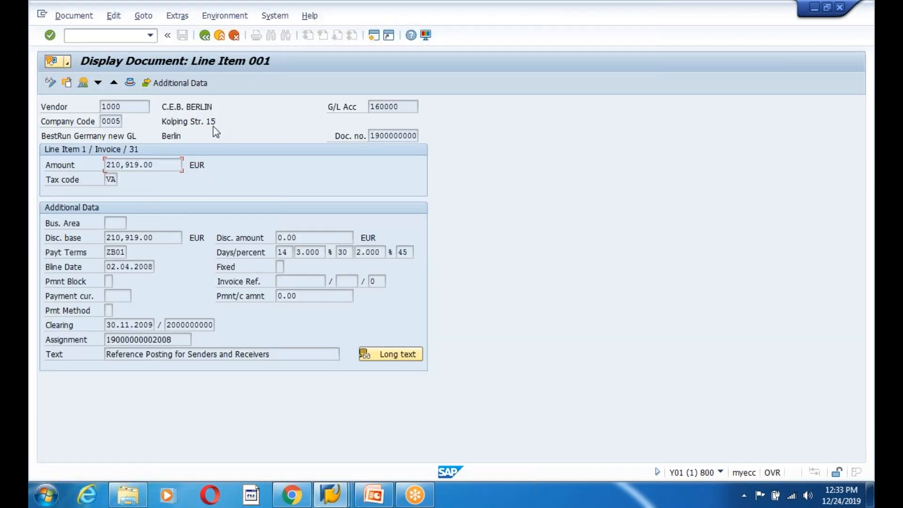
Return to the vendor line item list and switch the table display from BSIK to BSAK
{"action": "left_click", "coordinate": [205, 35]}
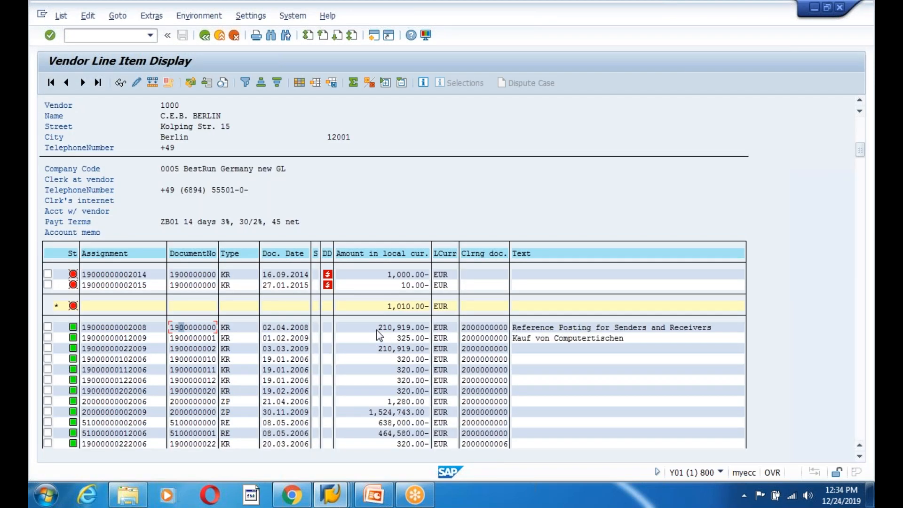
{"action": "key", "text": "alt+Tab"}
{"action": "left_click", "coordinate": [203, 36]}
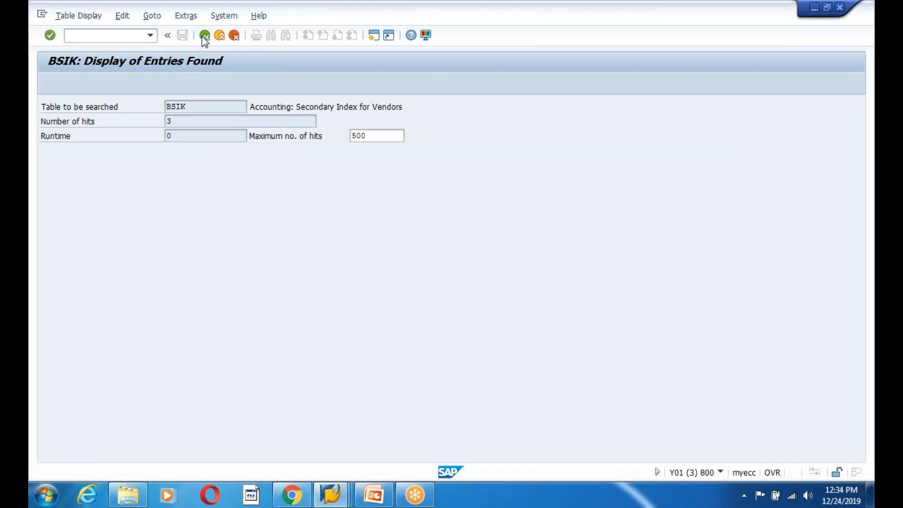
{"action": "key", "text": "BackSpace"}
{"action": "key", "text": "BackSpace"}
{"action": "type", "text": "AK"}
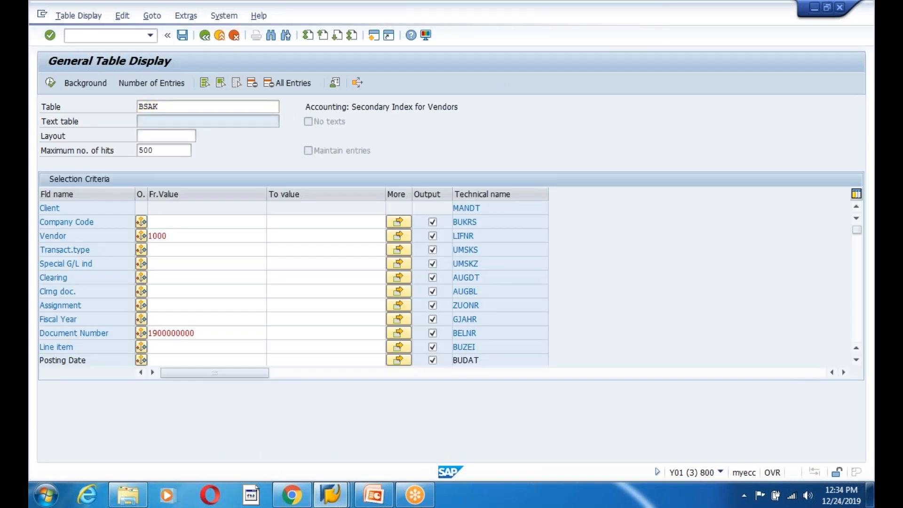
{"action": "key", "text": "Return"}
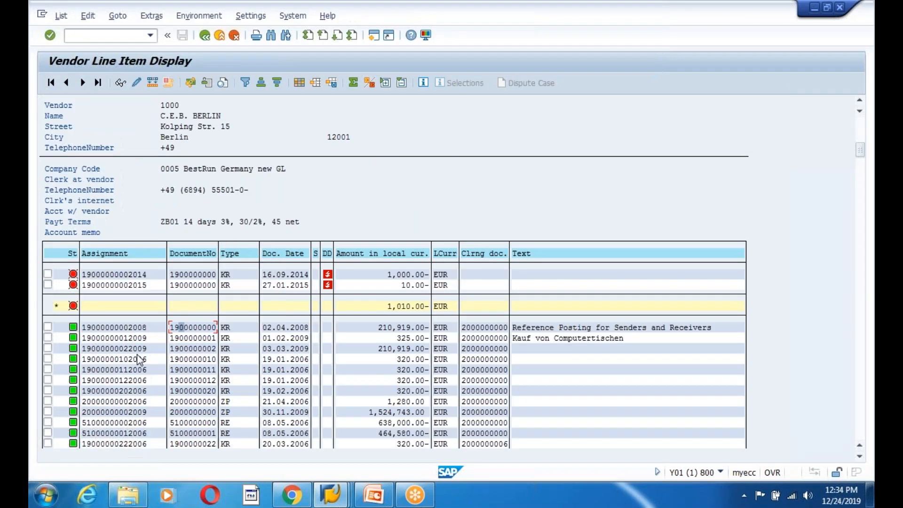
Copy the first cleared vendor item's document number into the BSAK document number criterion and display the matching entries
{"action": "left_click_drag", "start_coordinate": [176, 326], "coordinate": [220, 331]}
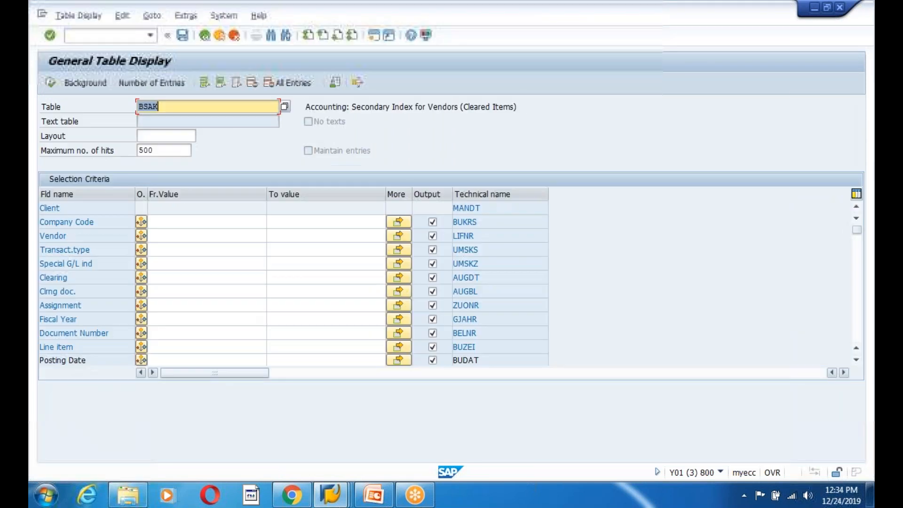
{"action": "left_click", "coordinate": [174, 332]}
{"action": "key", "text": "ctrl+v"}
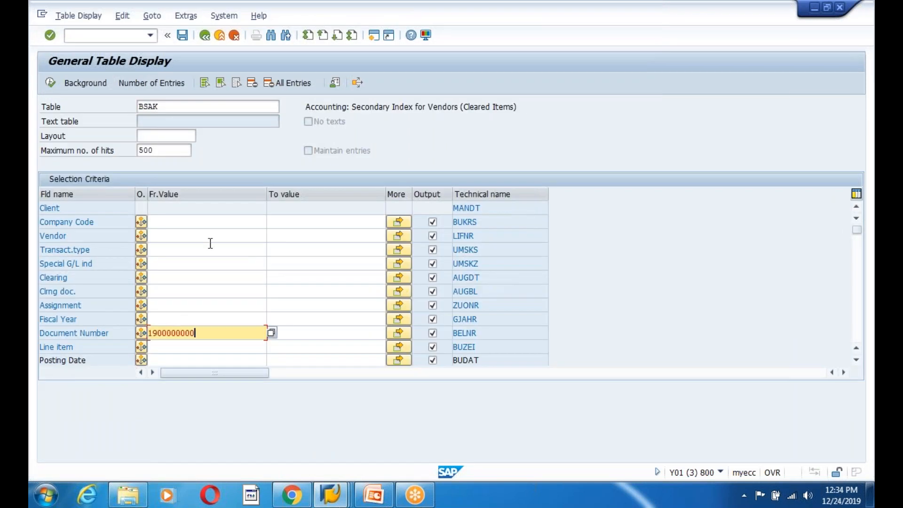
{"action": "left_click", "coordinate": [51, 83]}
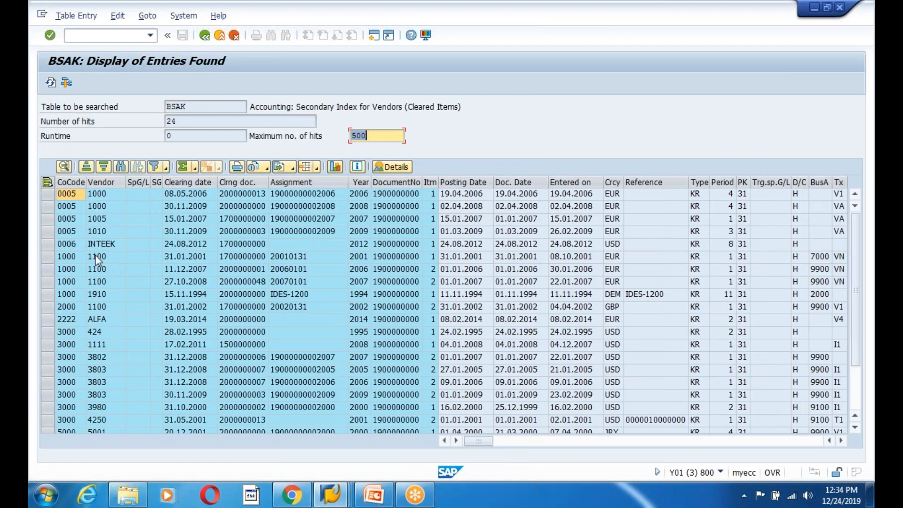
{"action": "left_click", "coordinate": [96, 257]}
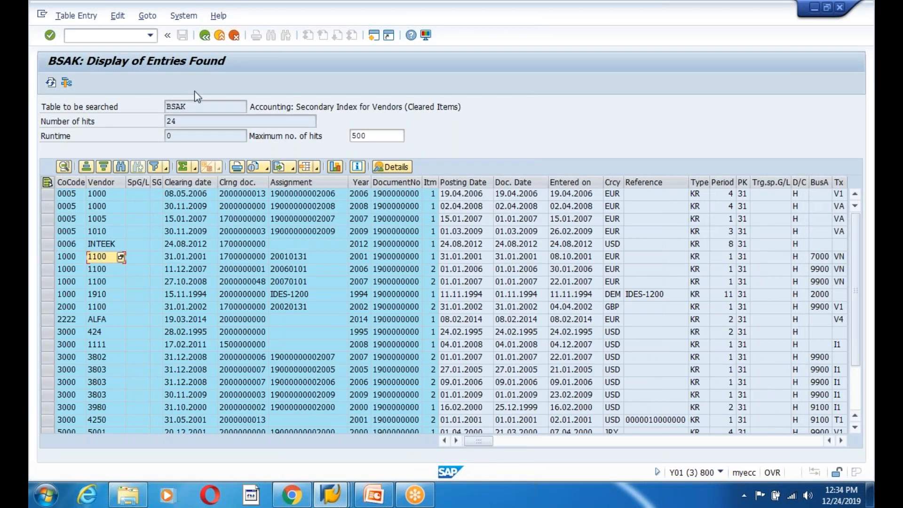
Restrict the BSAK selection to the vendor number from the line item list and display the entries
{"action": "left_click", "coordinate": [205, 35]}
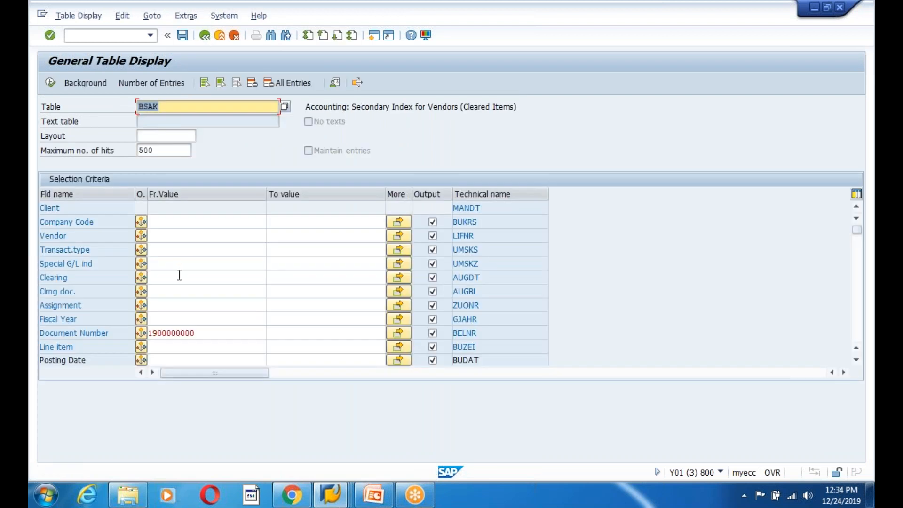
{"action": "left_click", "coordinate": [167, 236]}
{"action": "type", "text": "1000"}
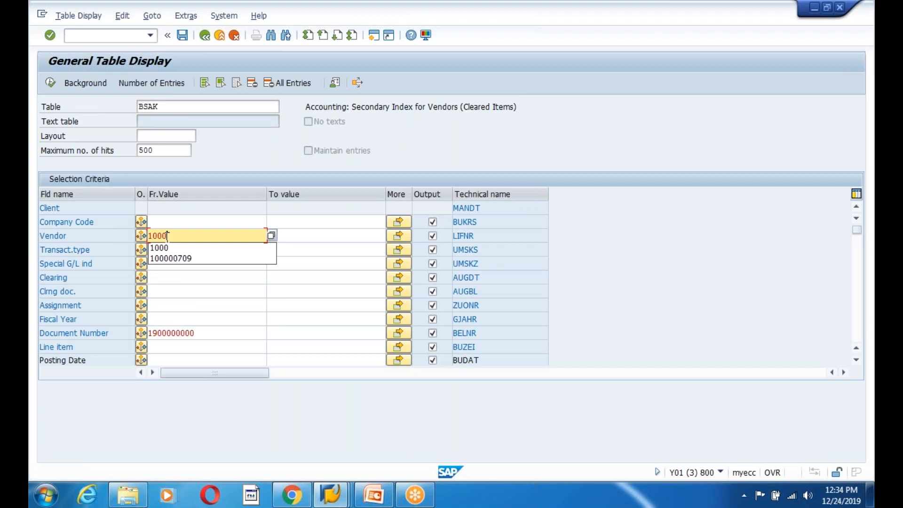
{"action": "left_click", "coordinate": [173, 318]}
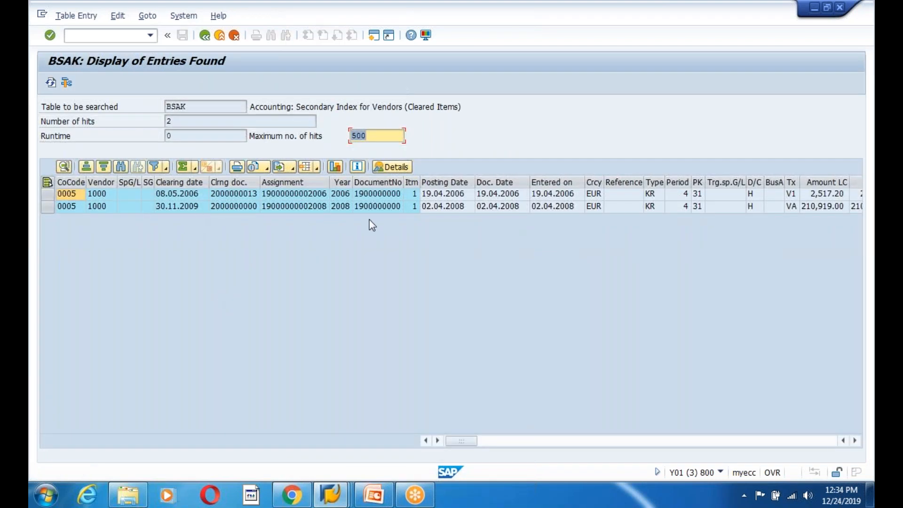
Examine the 2008 BSAK entry's local currency amount, clearing date, clearing document and document number
{"action": "left_click", "coordinate": [813, 197]}
{"action": "left_click", "coordinate": [810, 209]}
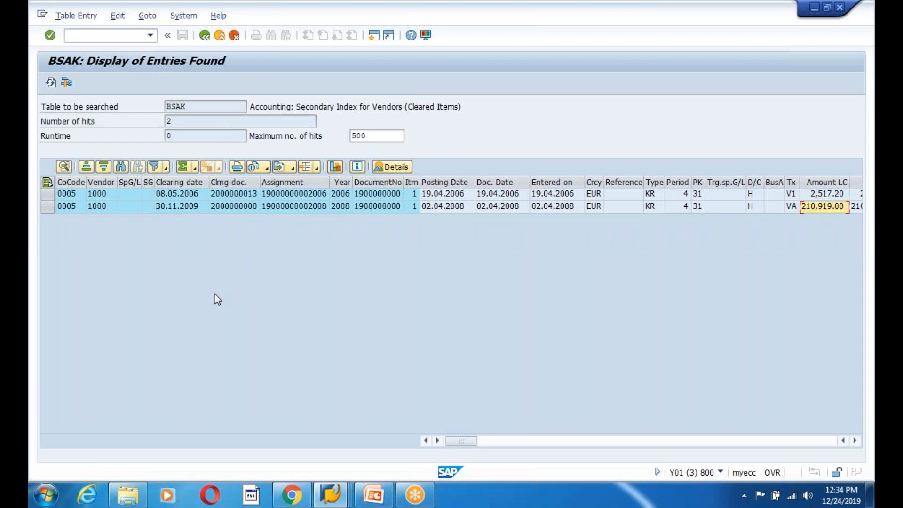
{"action": "left_click", "coordinate": [177, 208]}
{"action": "left_click", "coordinate": [47, 207]}
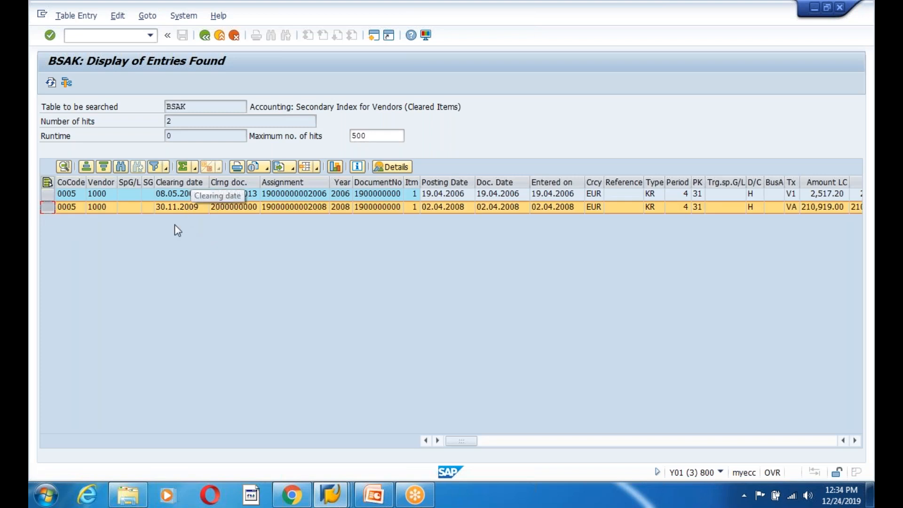
{"action": "left_click", "coordinate": [178, 208]}
{"action": "left_click", "coordinate": [231, 206]}
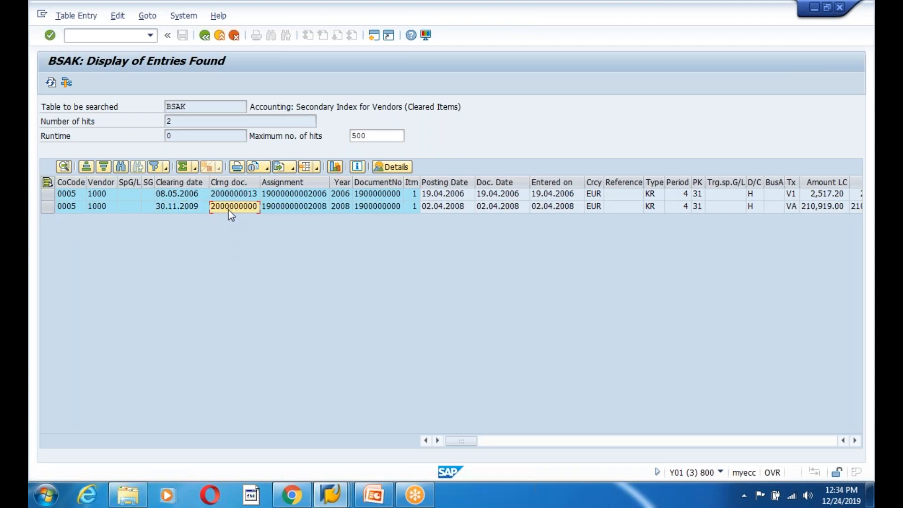
{"action": "left_click", "coordinate": [373, 208]}
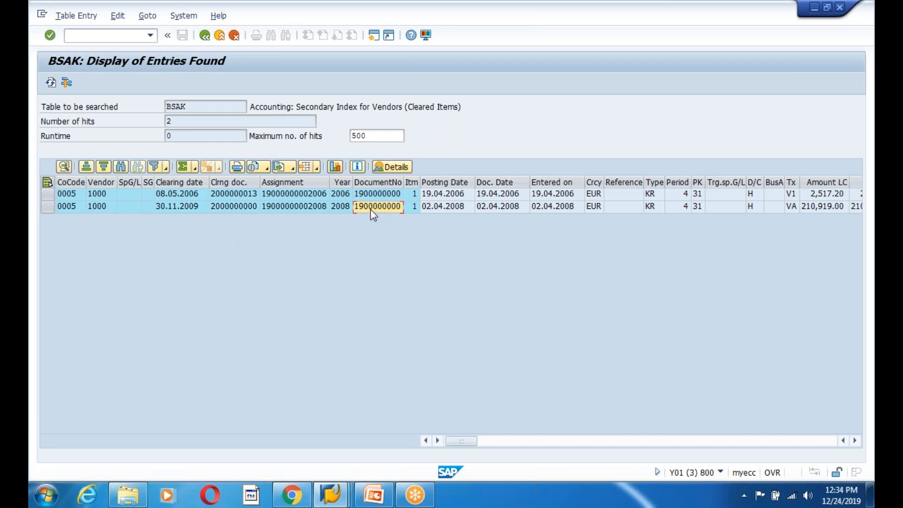
{"action": "left_click", "coordinate": [233, 207]}
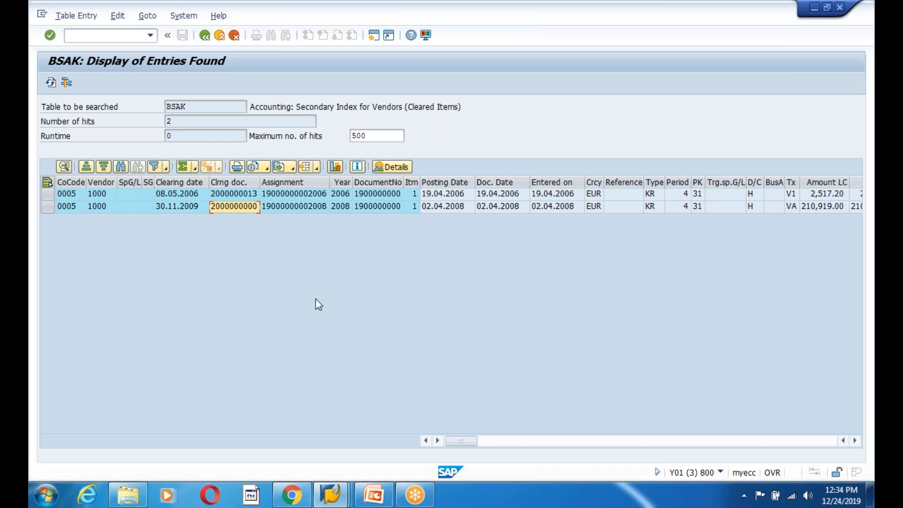
Examine the remaining BSAK columns, including document type, tax code, G/L account, baseline date, payment terms and discount fields
{"action": "left_click", "coordinate": [652, 207]}
{"action": "left_click", "coordinate": [791, 207]}
{"action": "left_click", "coordinate": [856, 442]}
{"action": "left_click", "coordinate": [856, 442]}
{"action": "left_click", "coordinate": [856, 442]}
{"action": "left_click", "coordinate": [856, 442]}
{"action": "left_click", "coordinate": [857, 442]}
{"action": "left_click", "coordinate": [856, 442]}
{"action": "left_click", "coordinate": [856, 443]}
{"action": "left_click", "coordinate": [856, 443]}
{"action": "left_click", "coordinate": [856, 442]}
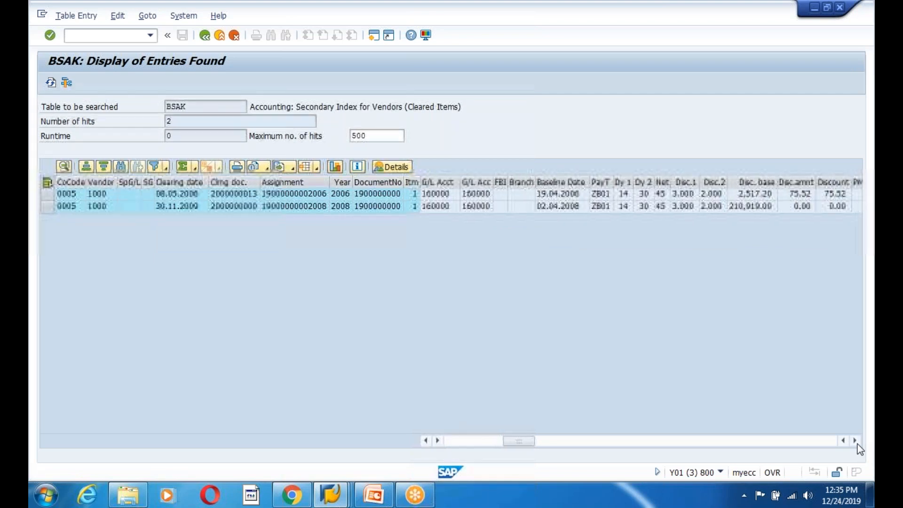
{"action": "left_click", "coordinate": [856, 442]}
{"action": "left_click", "coordinate": [856, 443]}
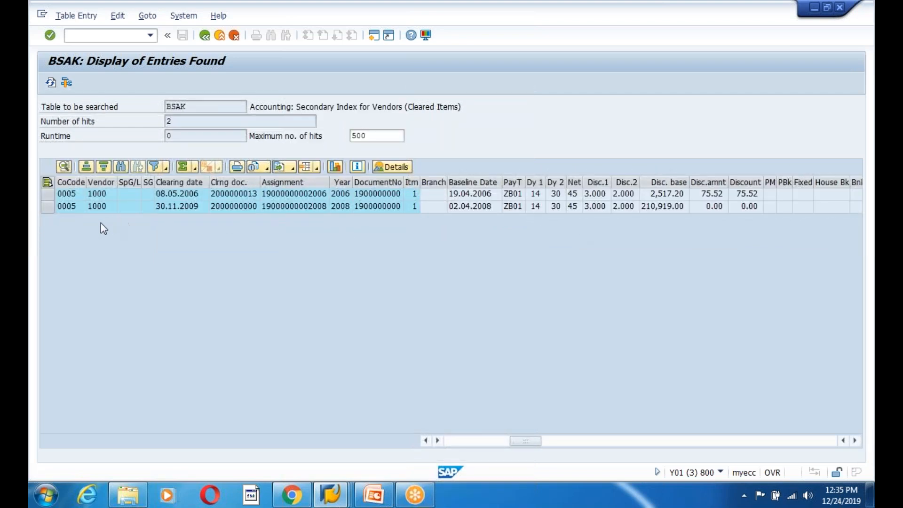